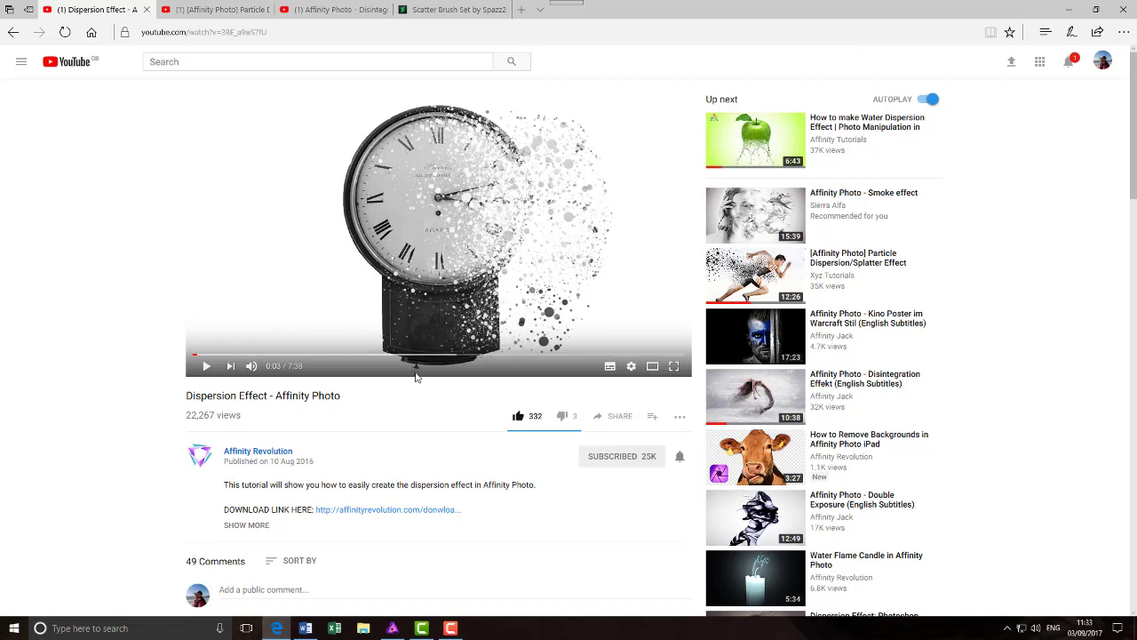
Review the open particle dispersion and disintegration effect tutorials and the Scatter Brush Set download page
left_click(230, 15)
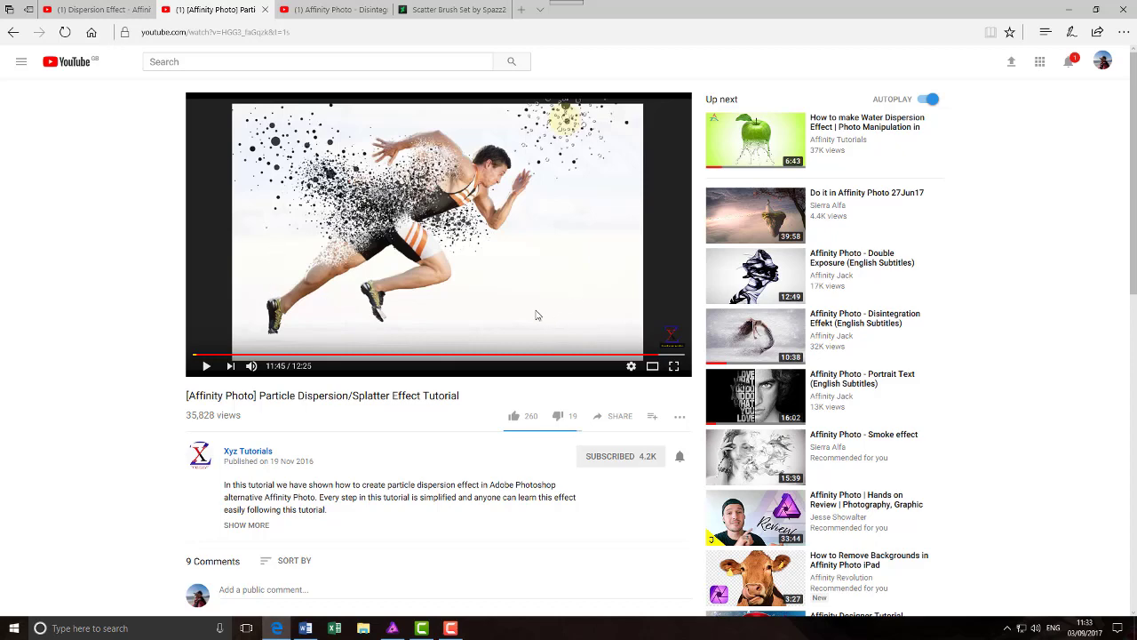
left_click(291, 9)
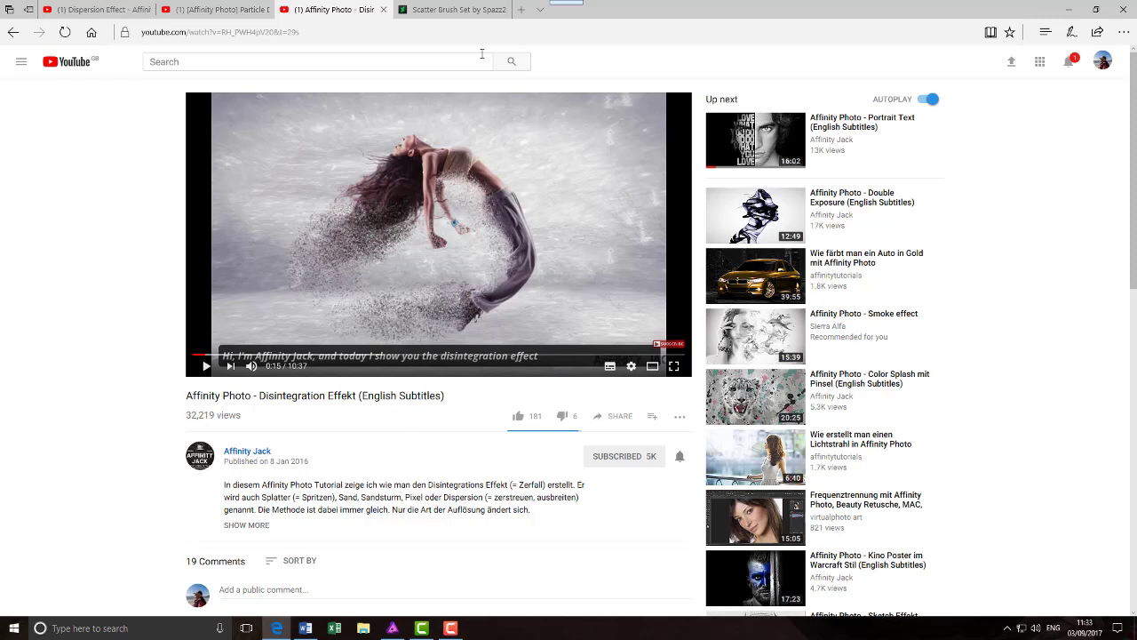
left_click(459, 10)
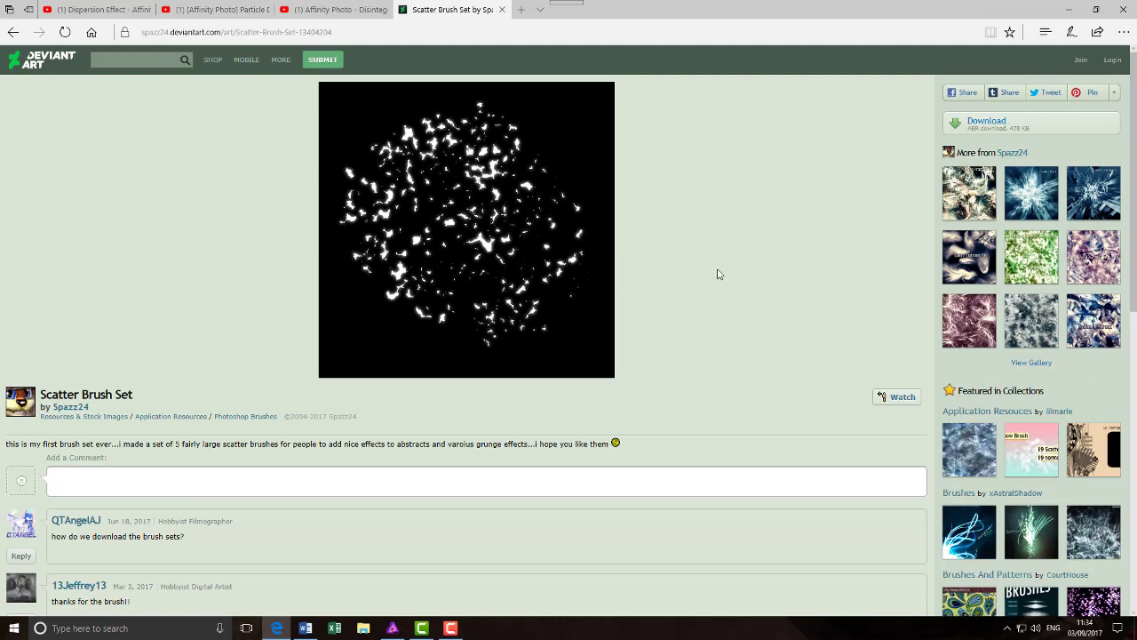
Switch to Affinity Photo and duplicate the Background layer of the baseball photo twice
left_click(393, 628)
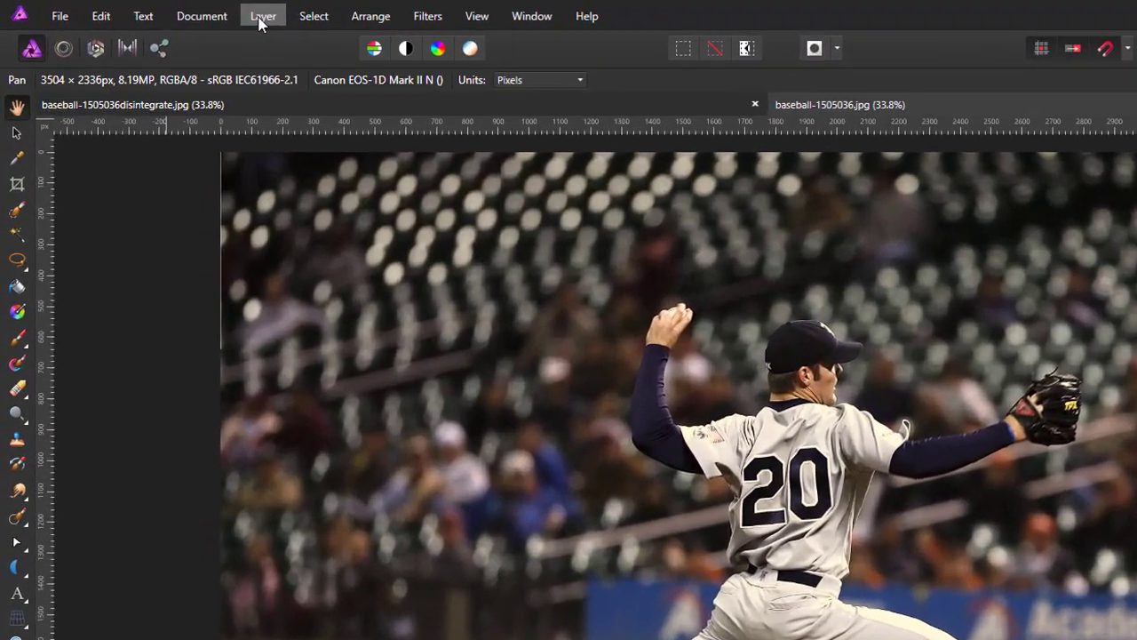
left_click(262, 16)
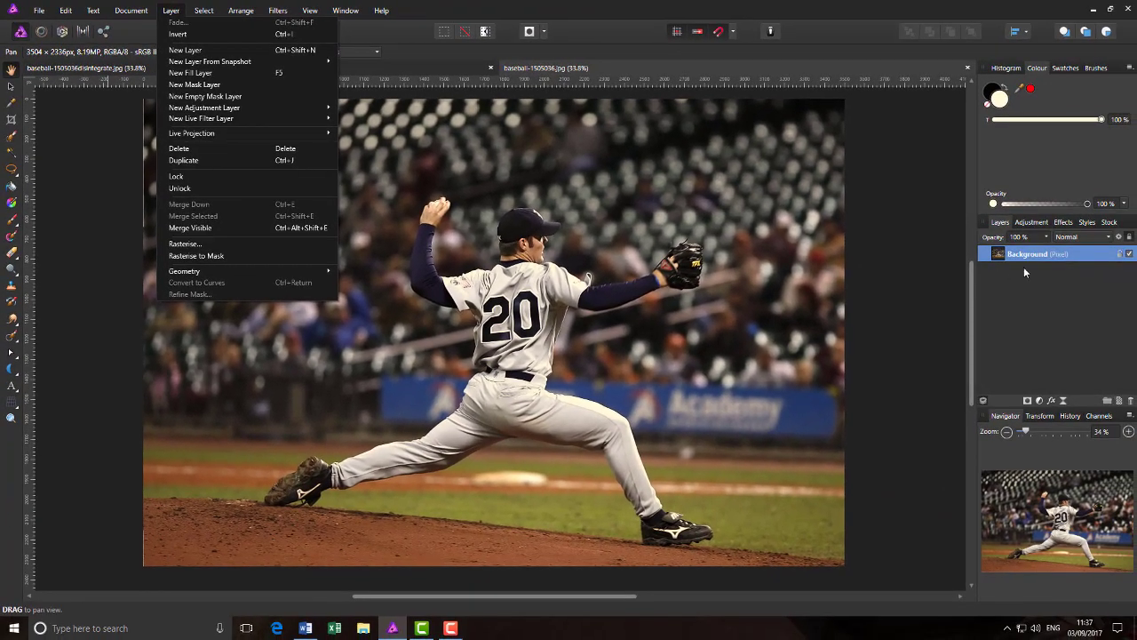
double_click(1009, 257)
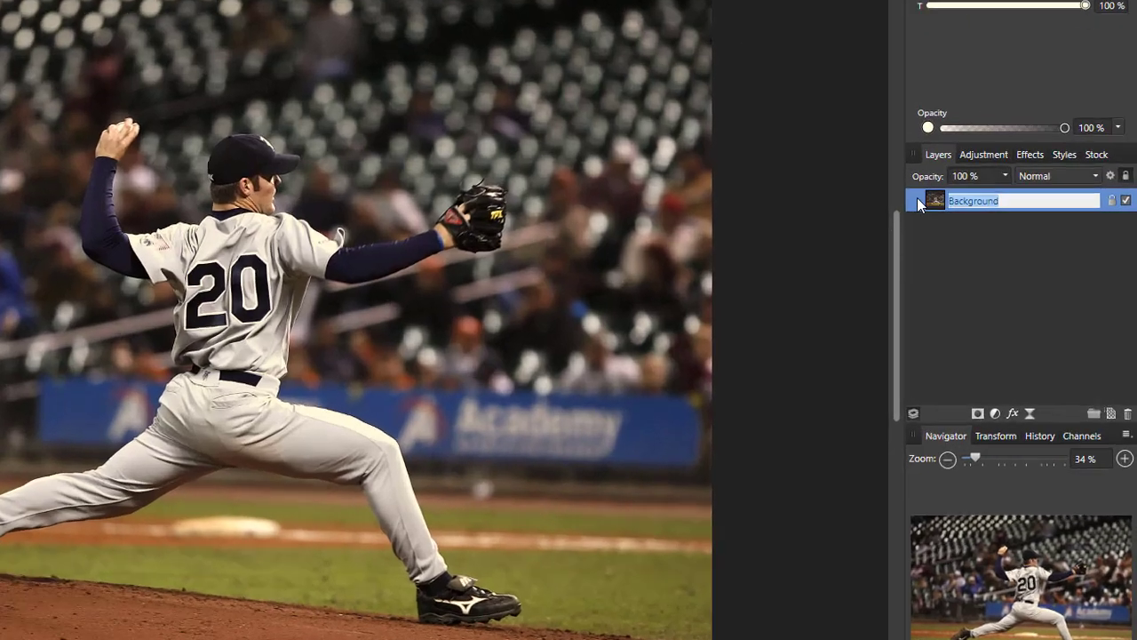
left_click(987, 254)
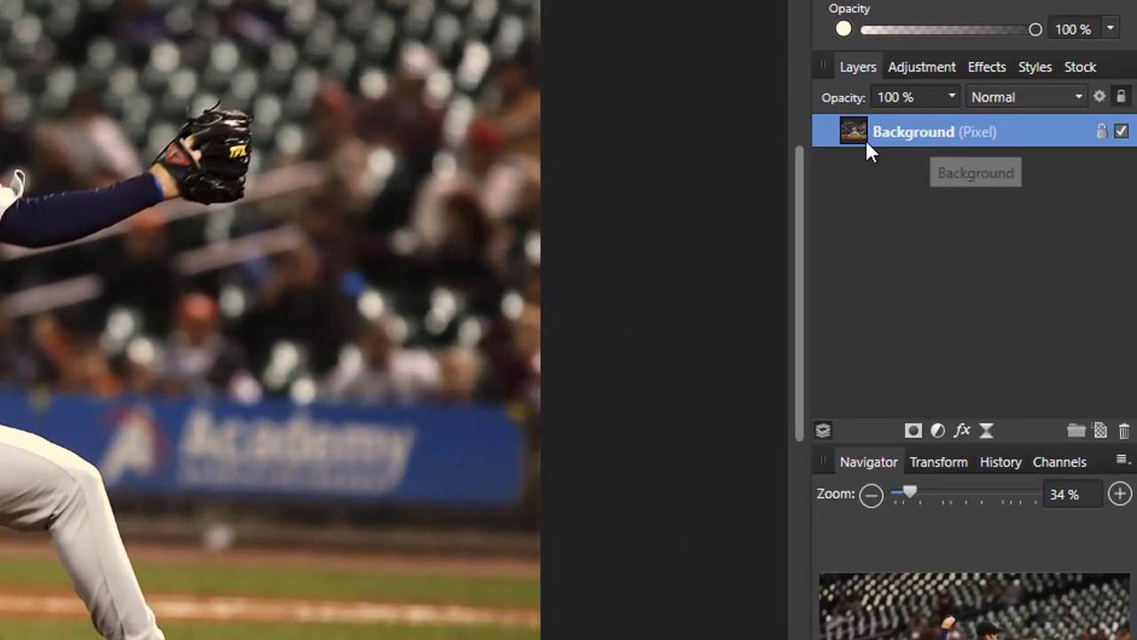
right_click(938, 133)
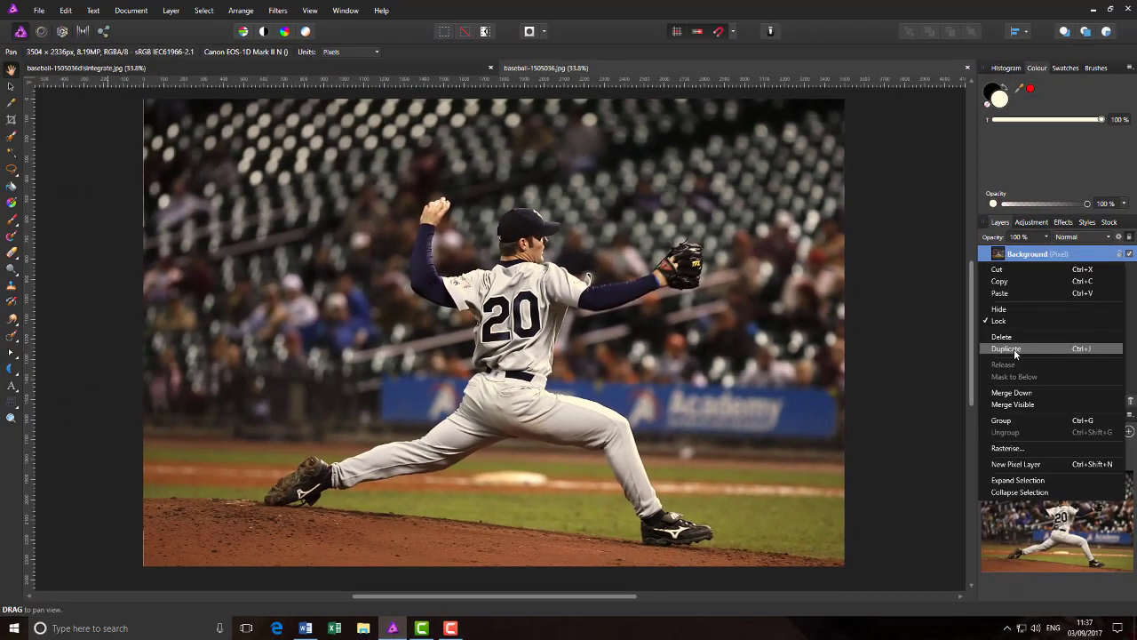
left_click(1015, 352)
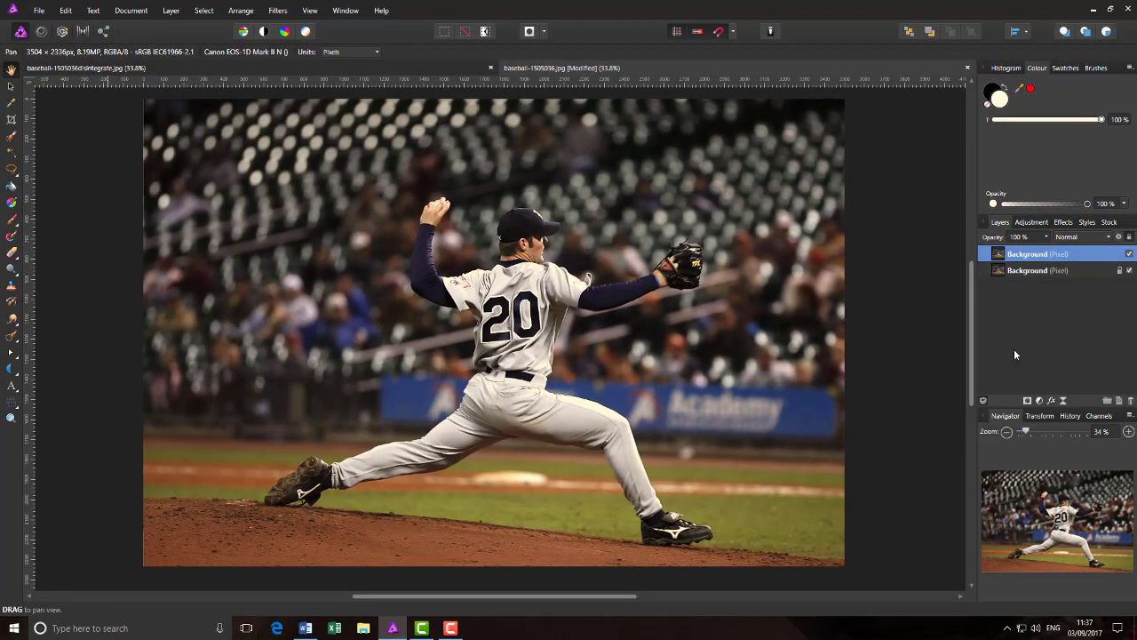
right_click(1029, 258)
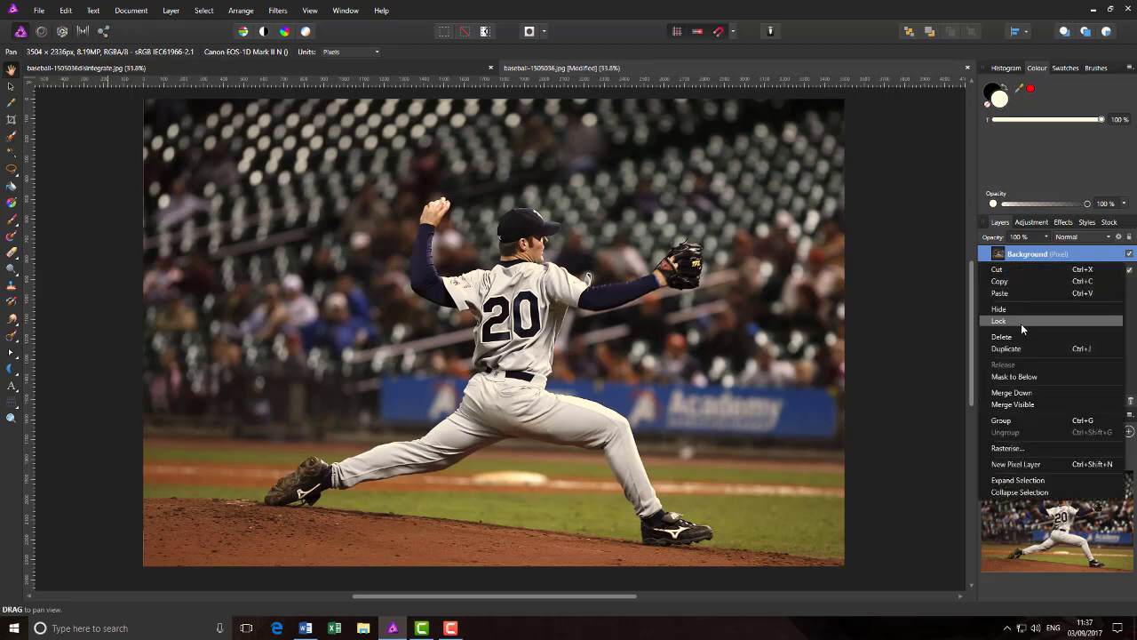
left_click(1020, 347)
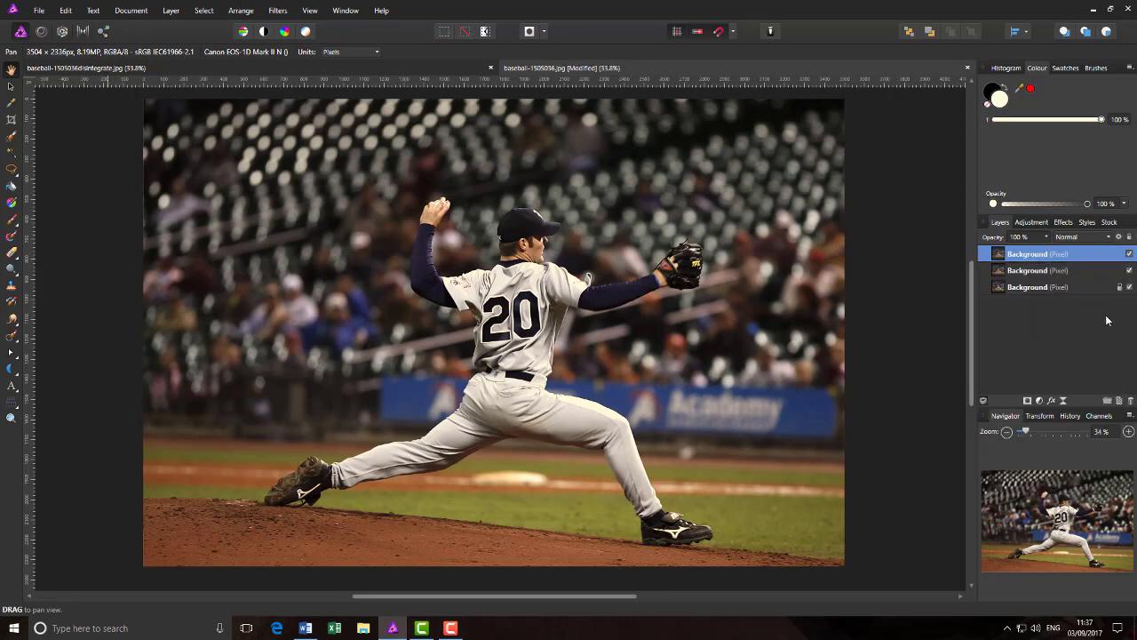
Hide the two duplicate Background layers and select the original locked Background layer beneath them
left_click(1130, 255)
left_click(1129, 270)
left_click(1061, 290)
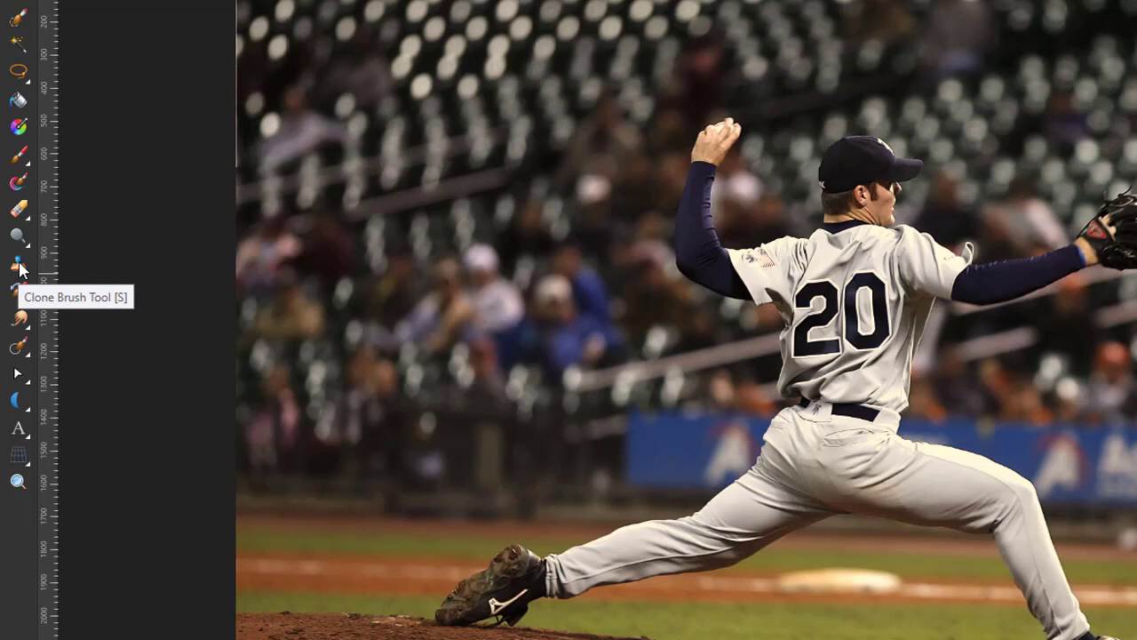
Set up the Inpainting Brush with 99% hardness and a width of 465.4 px
left_click(19, 345)
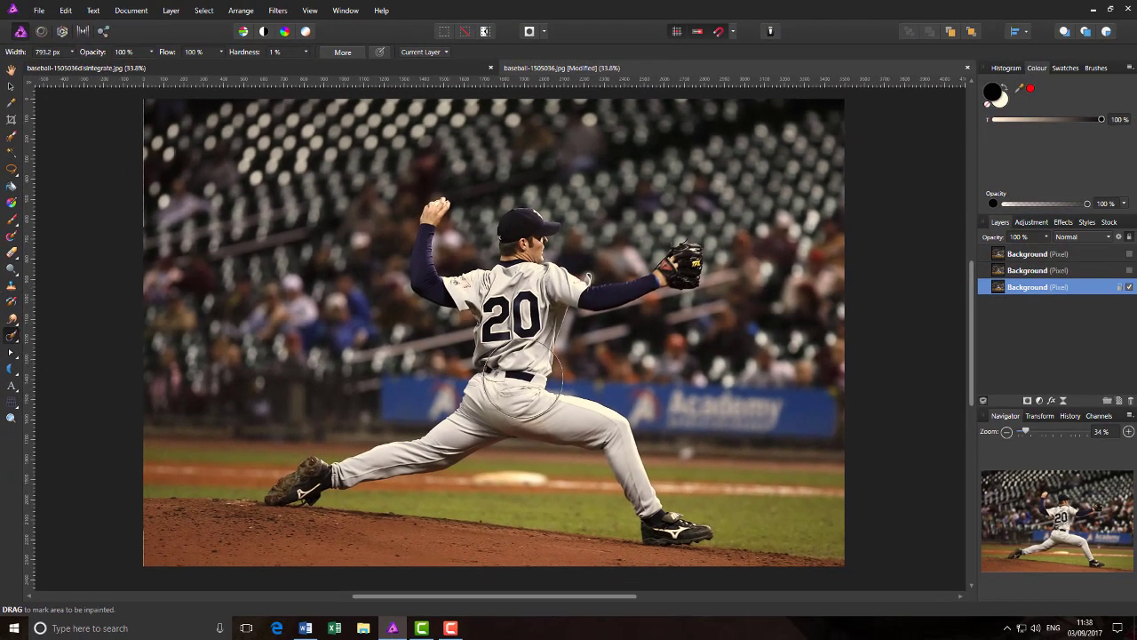
left_click(305, 51)
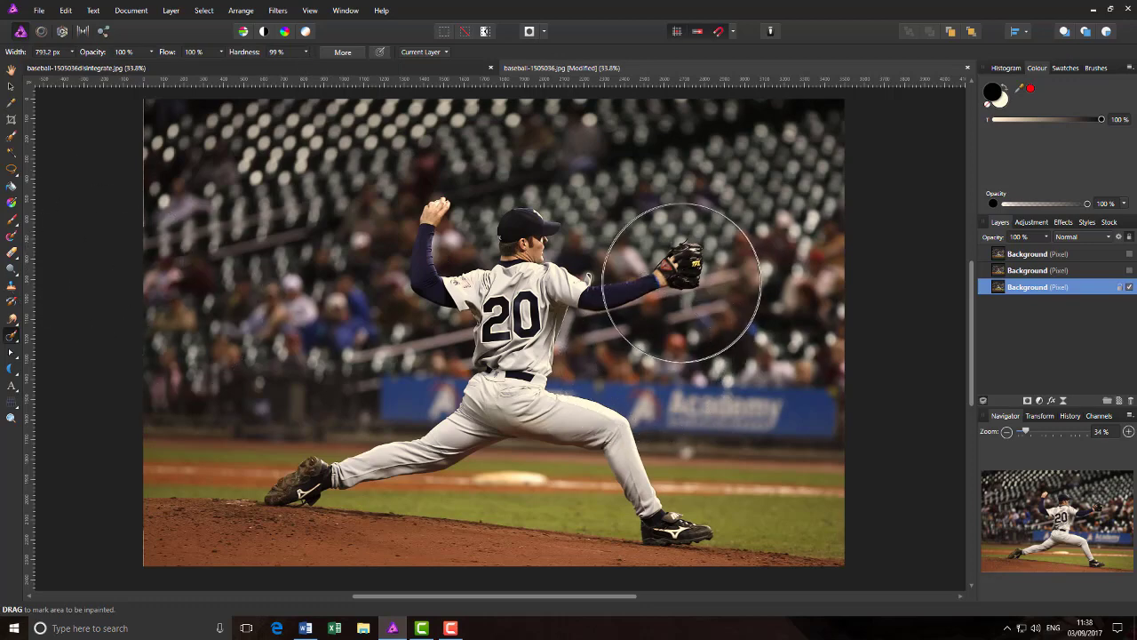
key("bracketleft")
key("bracketleft")
key("bracketleft")
key("bracketleft")
key("bracketleft")
key("bracketleft")
key("bracketleft")
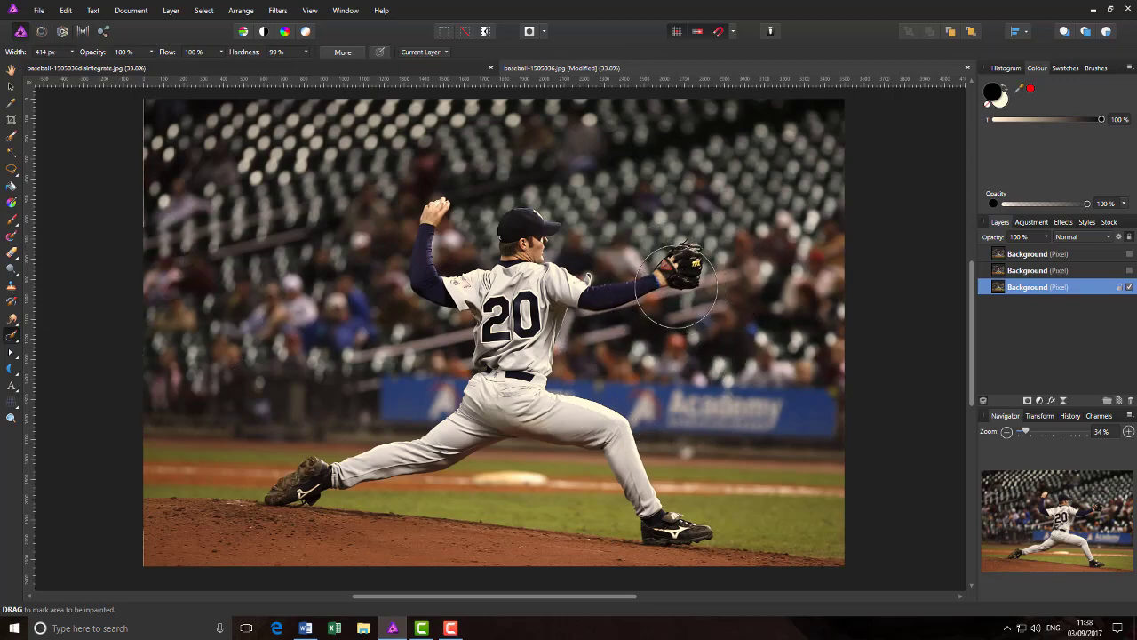
key("bracketleft")
key("bracketright")
key("bracketright")
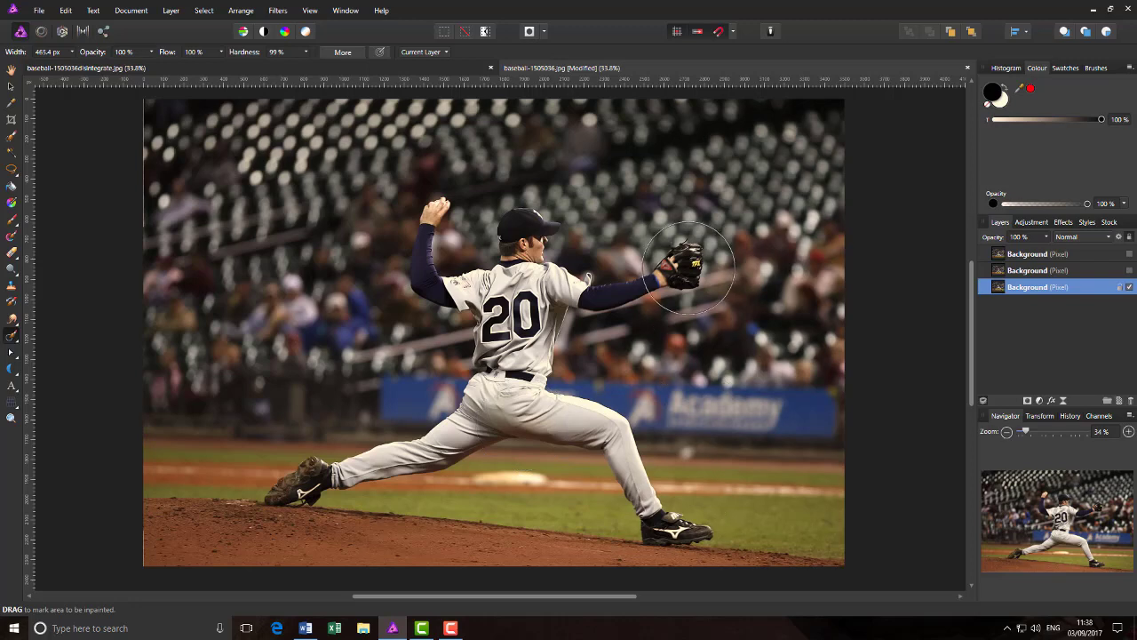
Inpaint over the pitcher's arms, legs, head and torso on the original layer, including the leftover smudge on the blue banner
left_click_drag(680, 266, 595, 289)
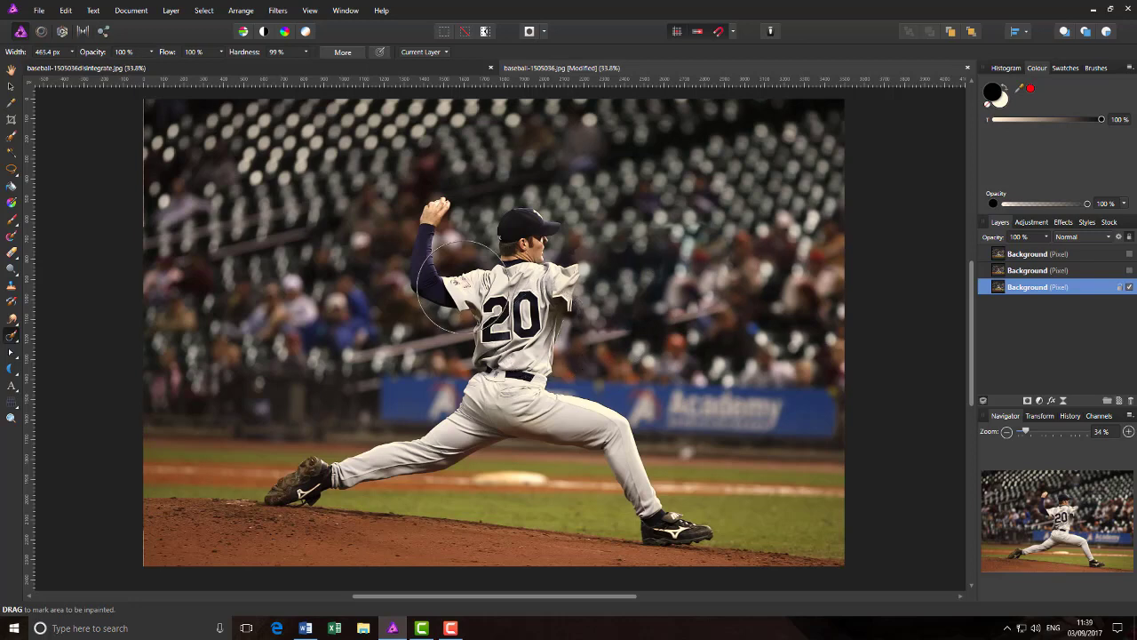
mouse_move(426, 221)
left_mouse_down()
mouse_move(426, 246)
mouse_move(453, 286)
left_mouse_up()
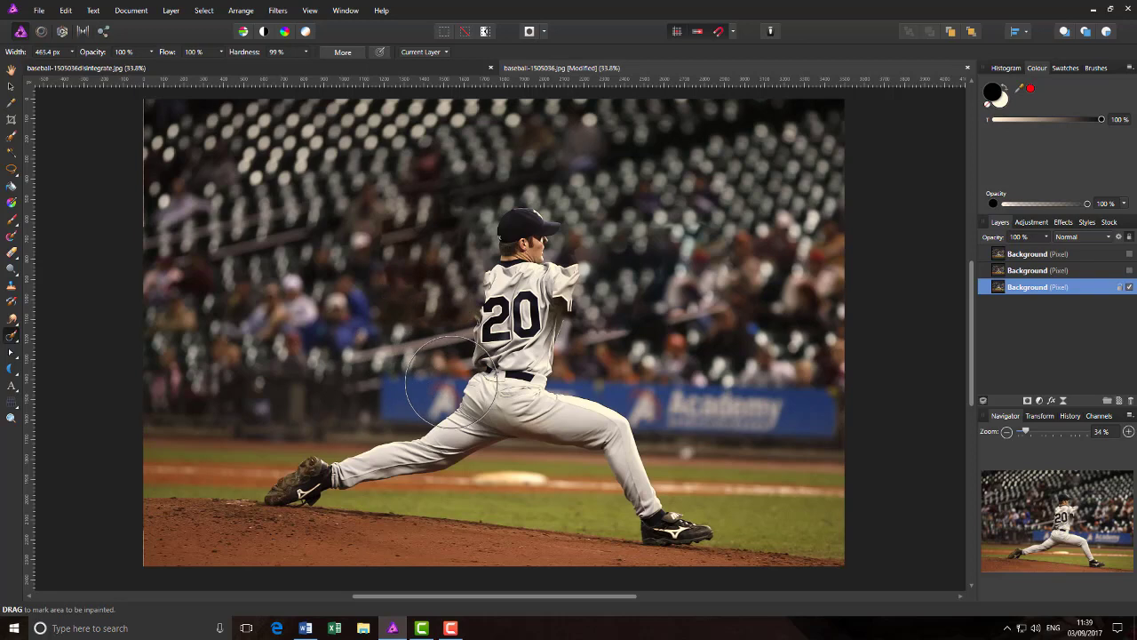
mouse_move(286, 464)
left_mouse_down()
mouse_move(364, 457)
mouse_move(444, 414)
left_mouse_up()
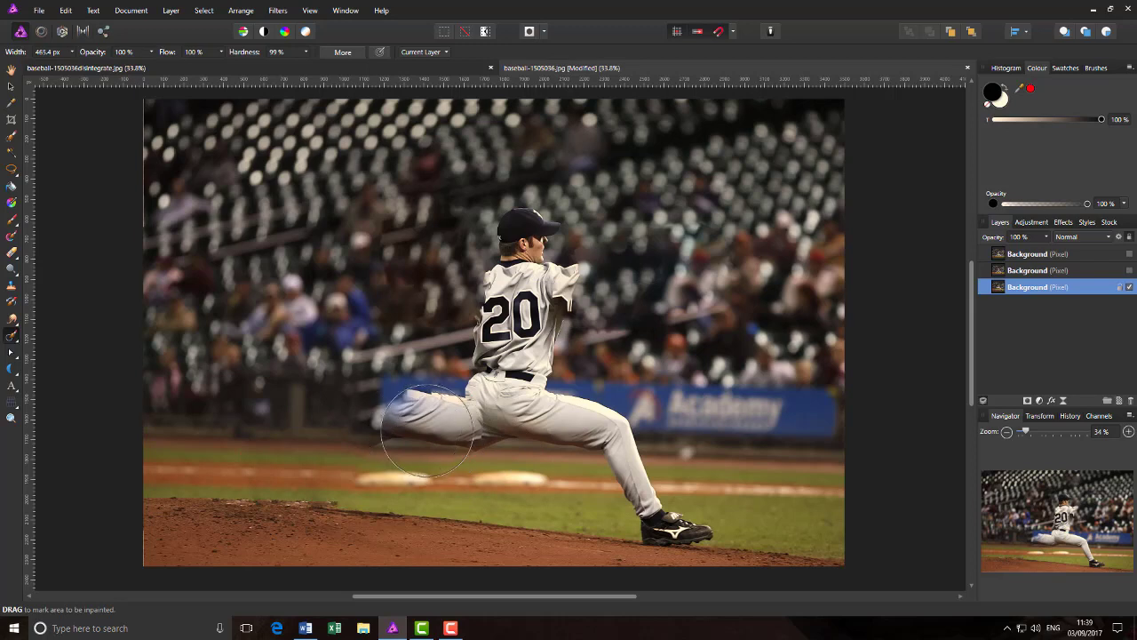
mouse_move(410, 431)
left_mouse_down()
mouse_move(502, 431)
mouse_move(418, 448)
mouse_move(386, 471)
left_mouse_up()
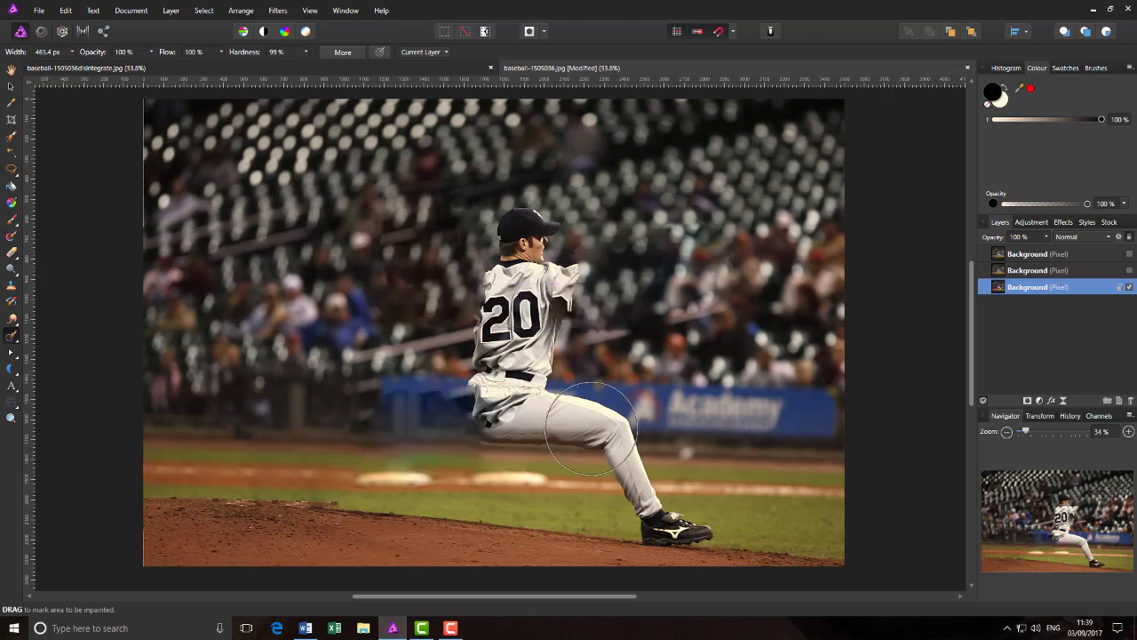
left_click_drag(591, 420, 404, 425)
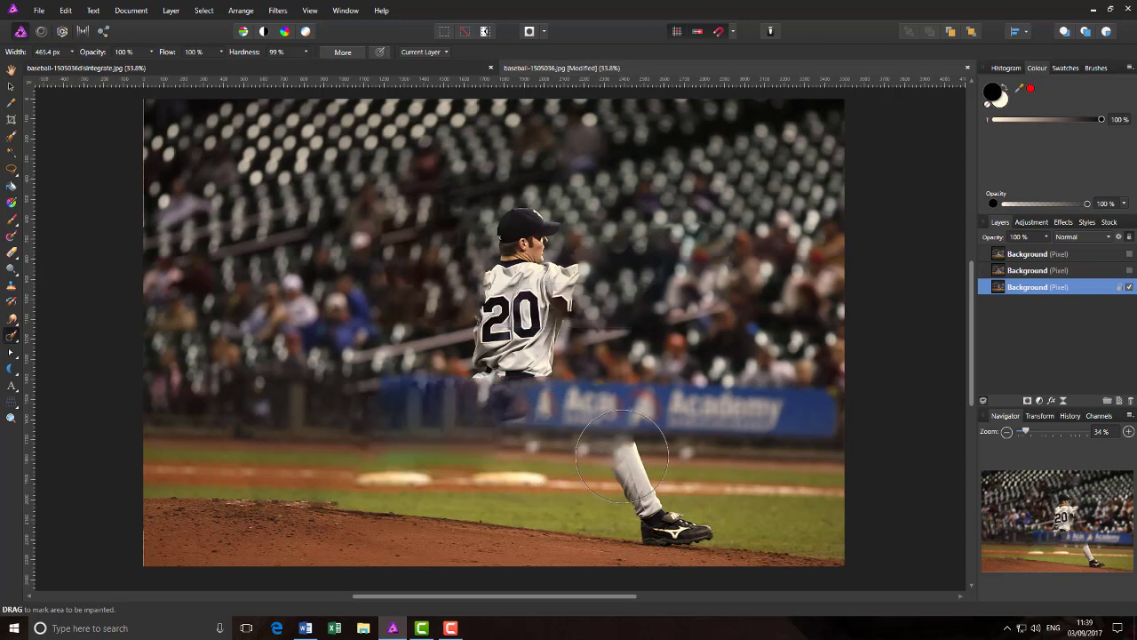
mouse_move(697, 528)
left_mouse_down()
mouse_move(625, 509)
mouse_move(622, 455)
left_mouse_up()
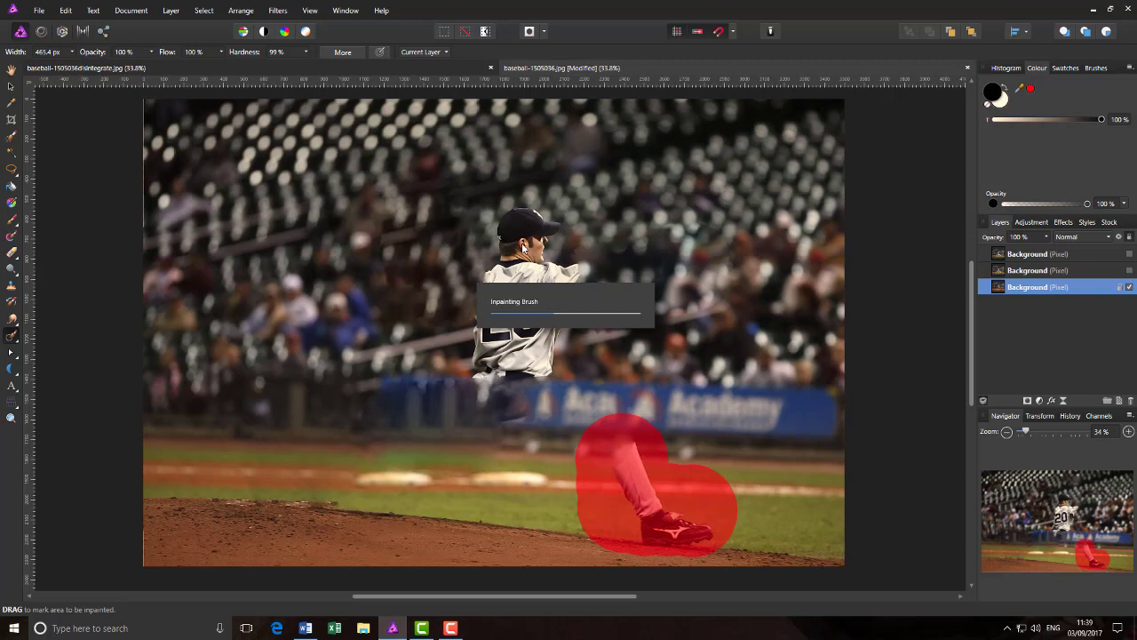
mouse_move(525, 227)
left_mouse_down()
mouse_move(498, 335)
mouse_move(506, 359)
mouse_move(553, 338)
mouse_move(548, 275)
left_mouse_up()
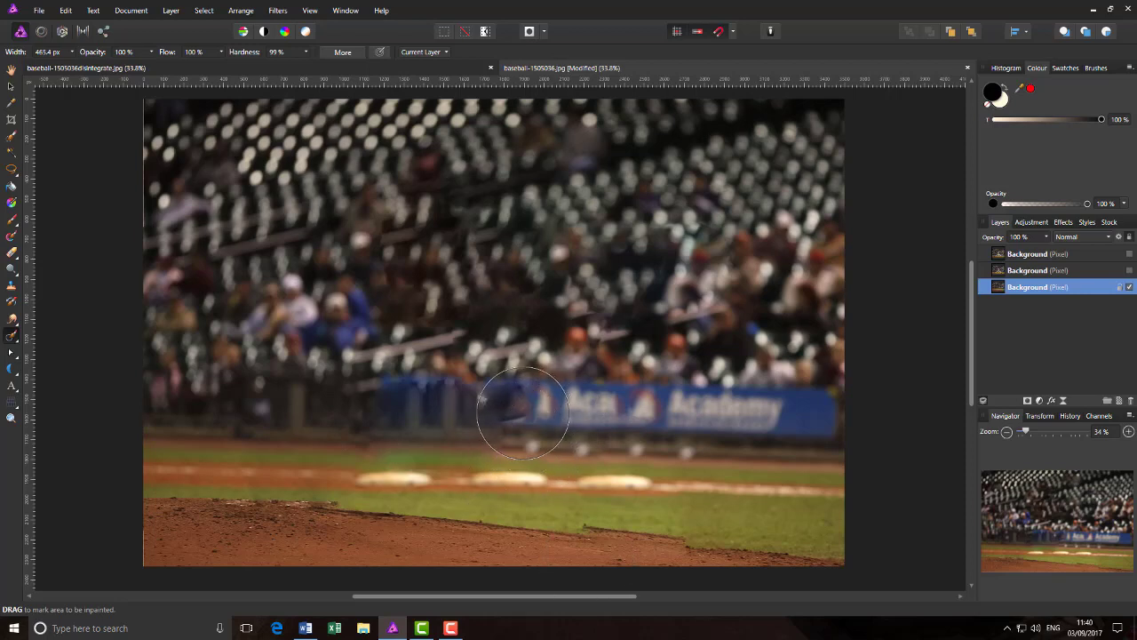
left_click_drag(507, 406, 520, 415)
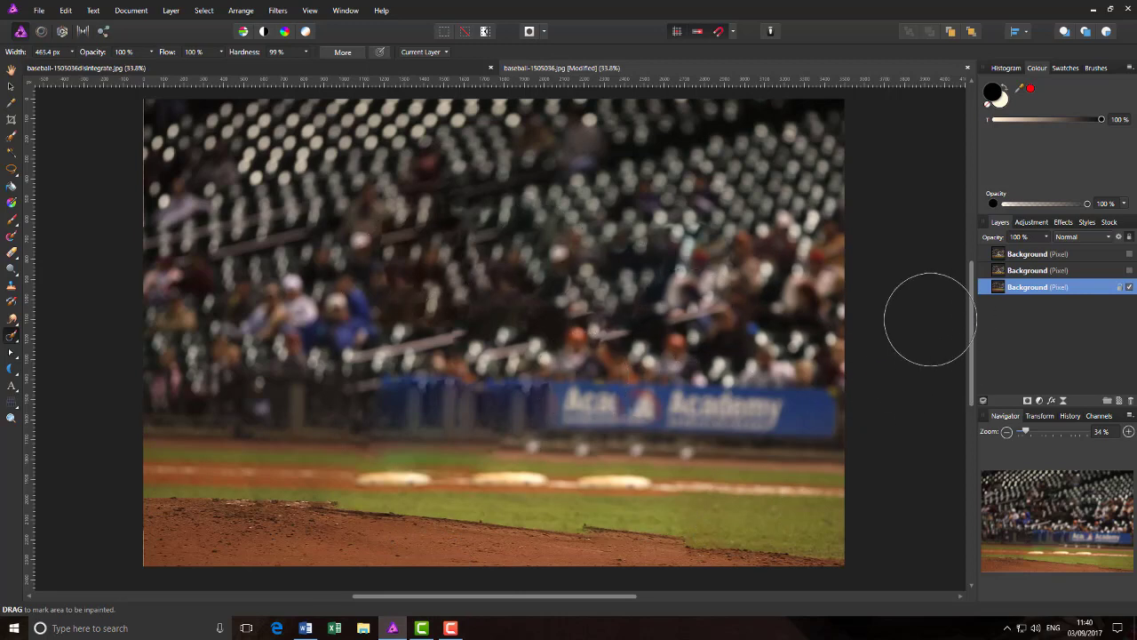
Show the middle Background layer and add a mask layer to it
left_click(1075, 271)
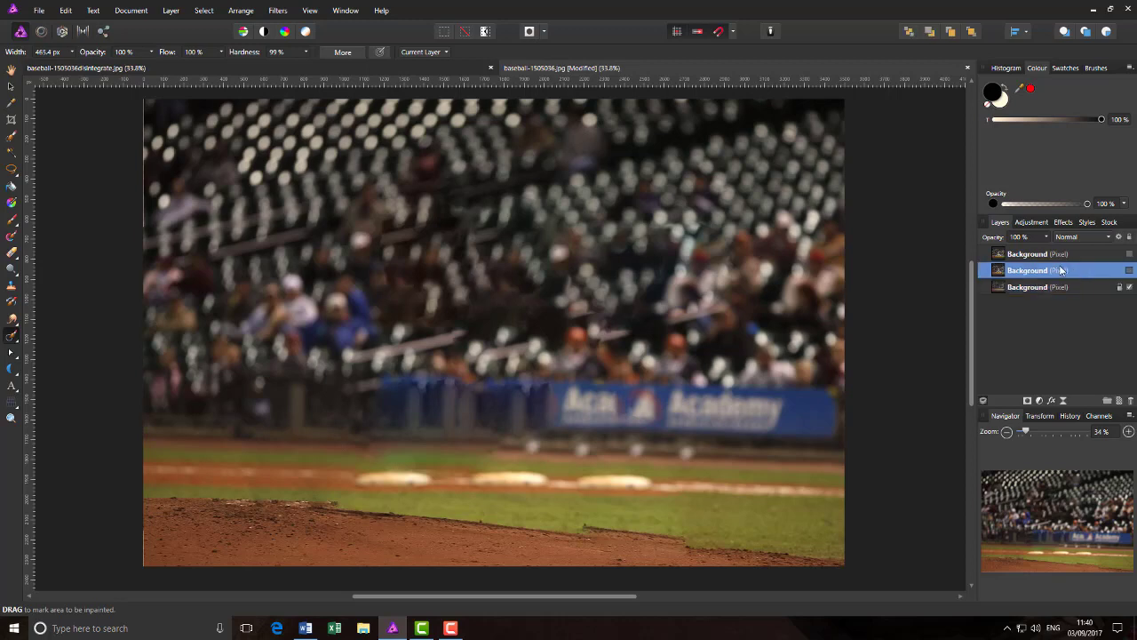
left_click(1130, 271)
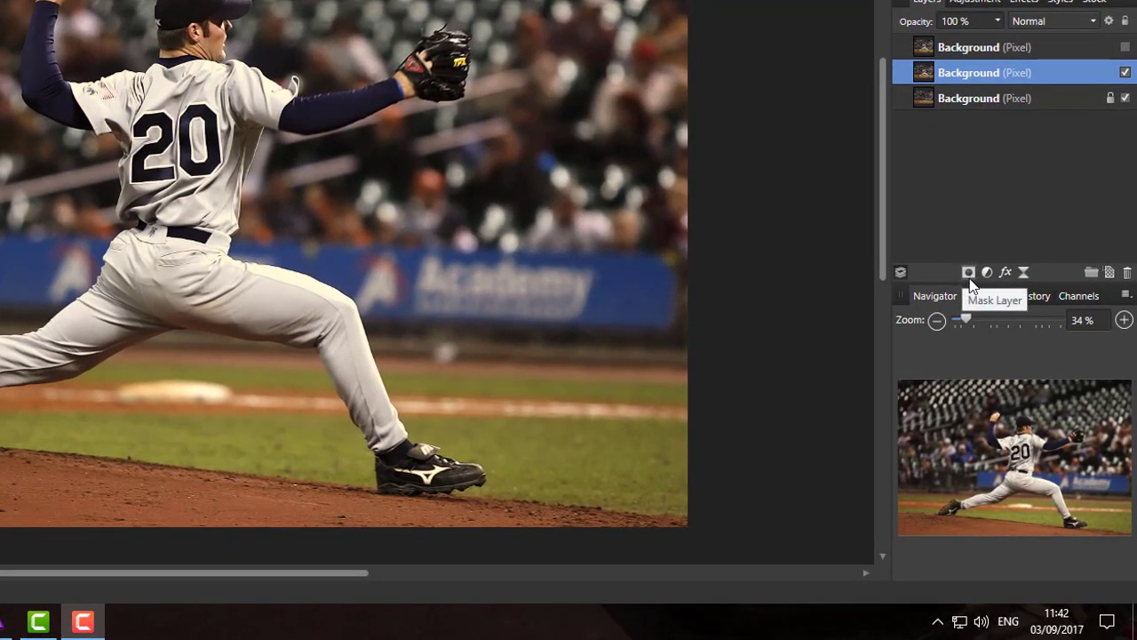
left_click(968, 273)
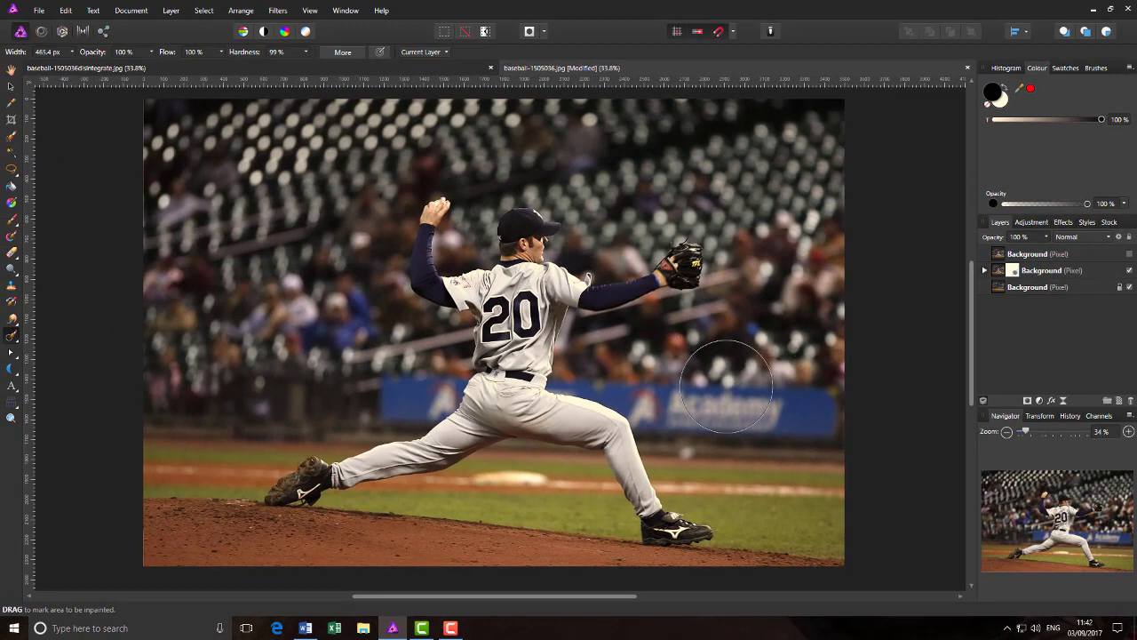
Choose the third brush, 500 px wide, from the spazzscatterbrushes category
left_click(1098, 68)
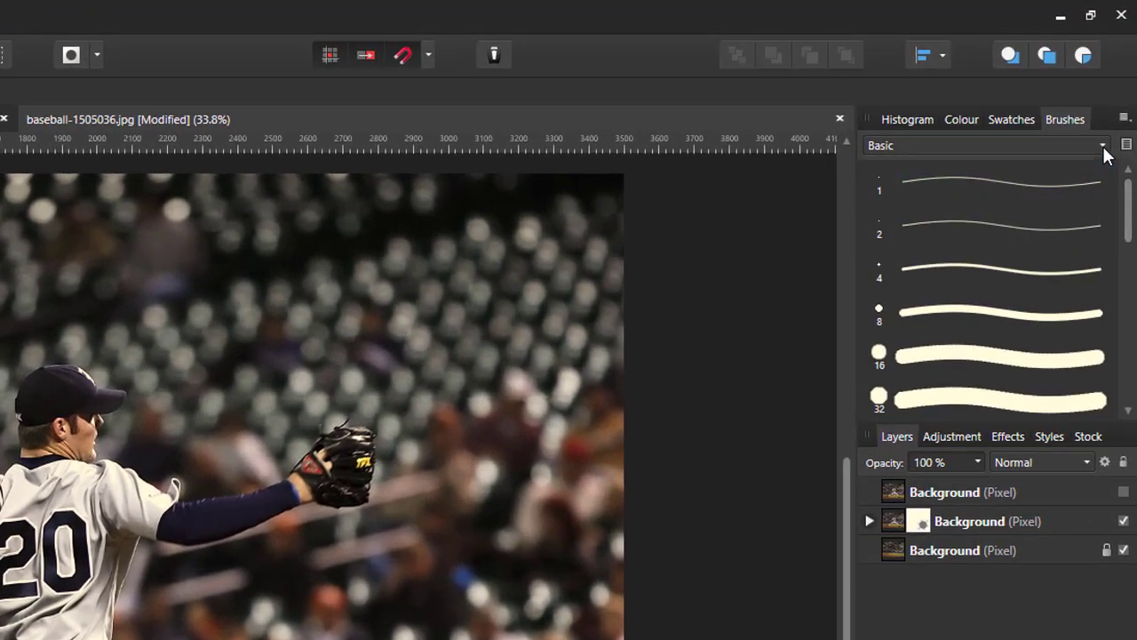
left_click(1103, 146)
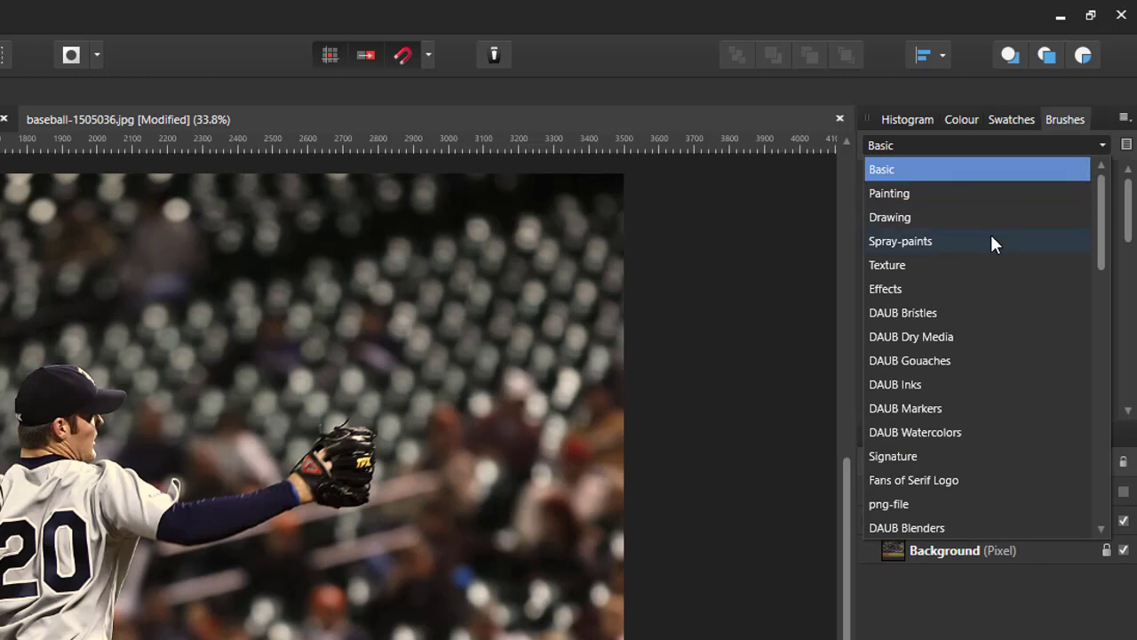
left_click(965, 271)
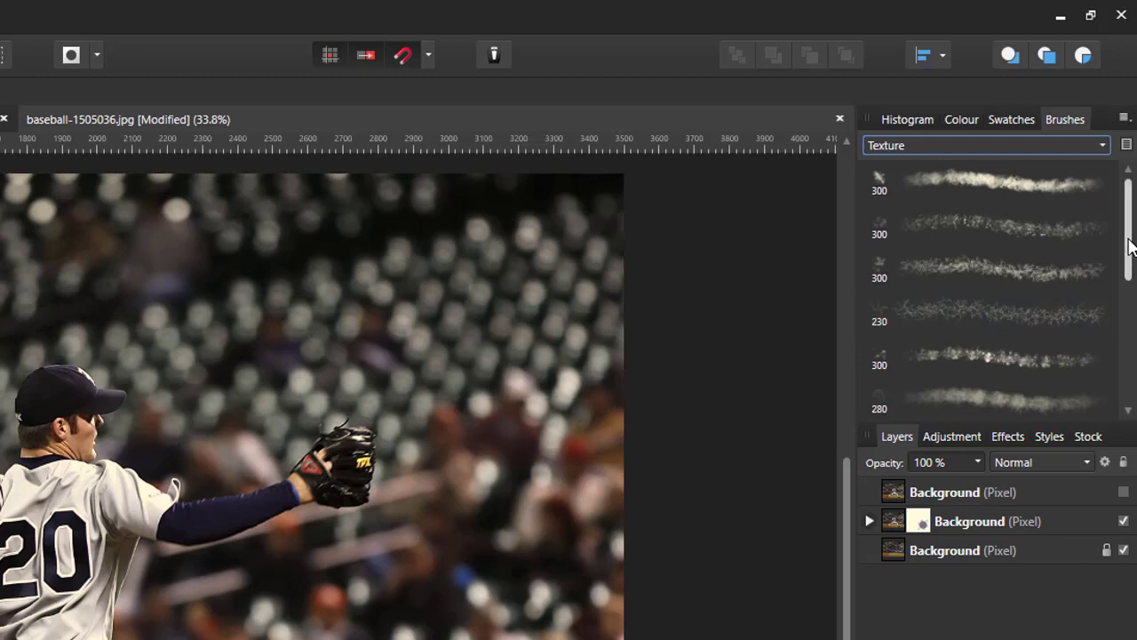
left_click_drag(1129, 247, 1125, 329)
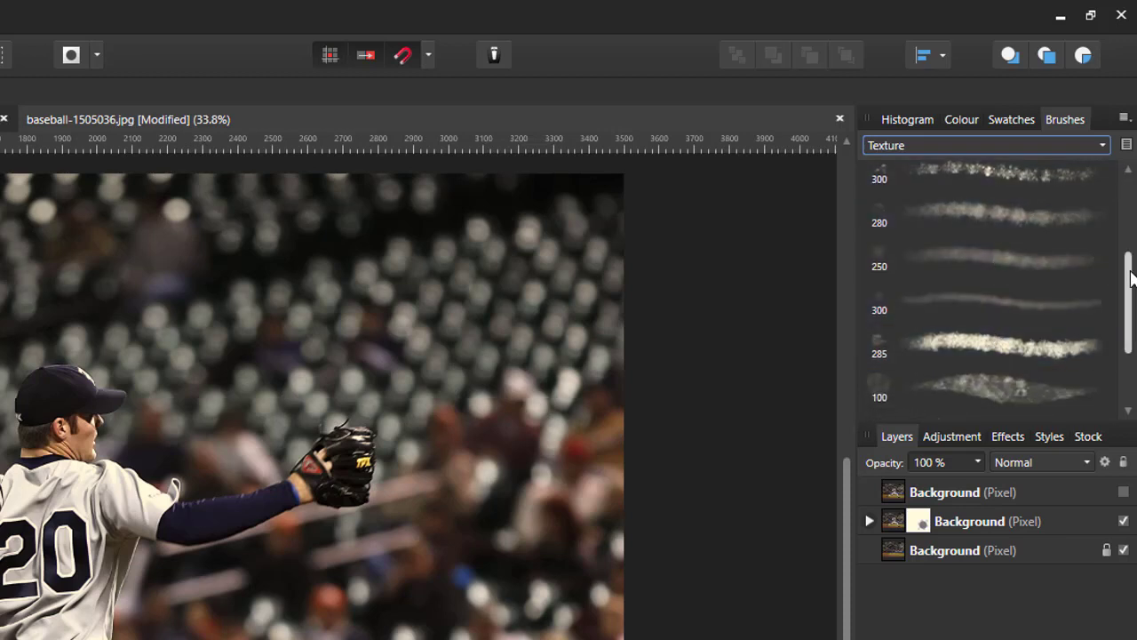
left_click_drag(1131, 278, 1130, 191)
left_click(1103, 146)
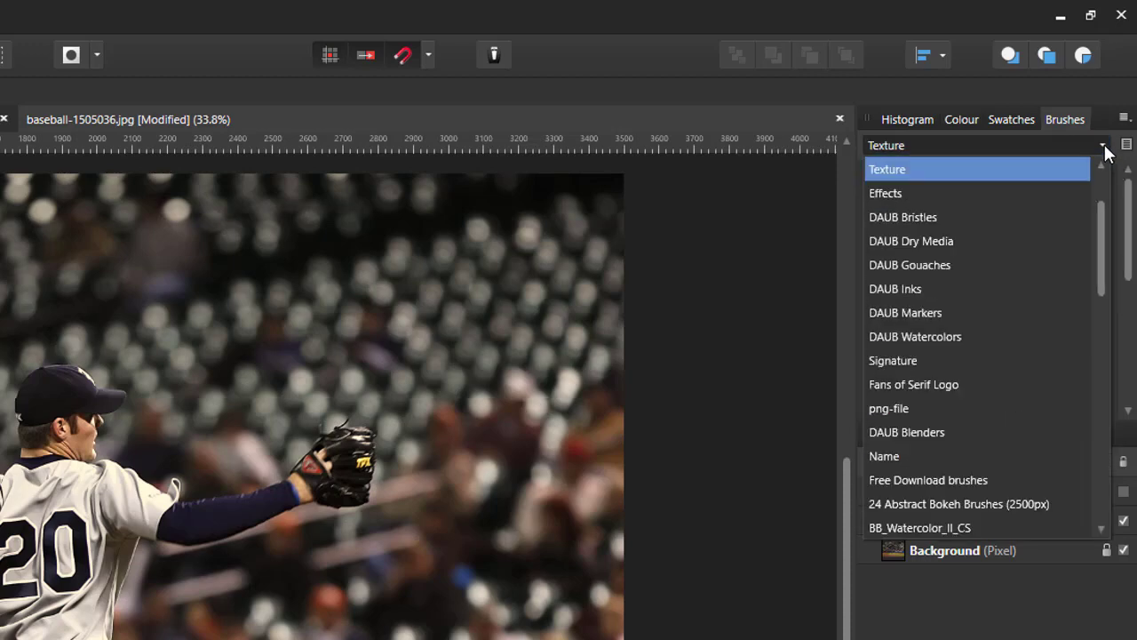
left_click_drag(1101, 236, 1111, 487)
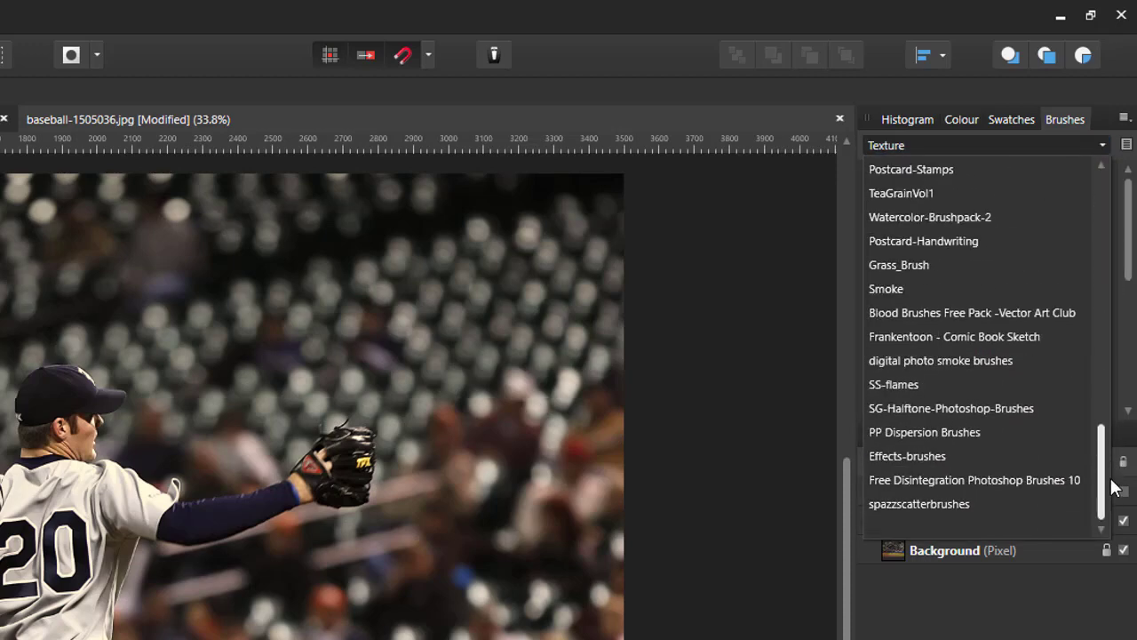
left_click(899, 503)
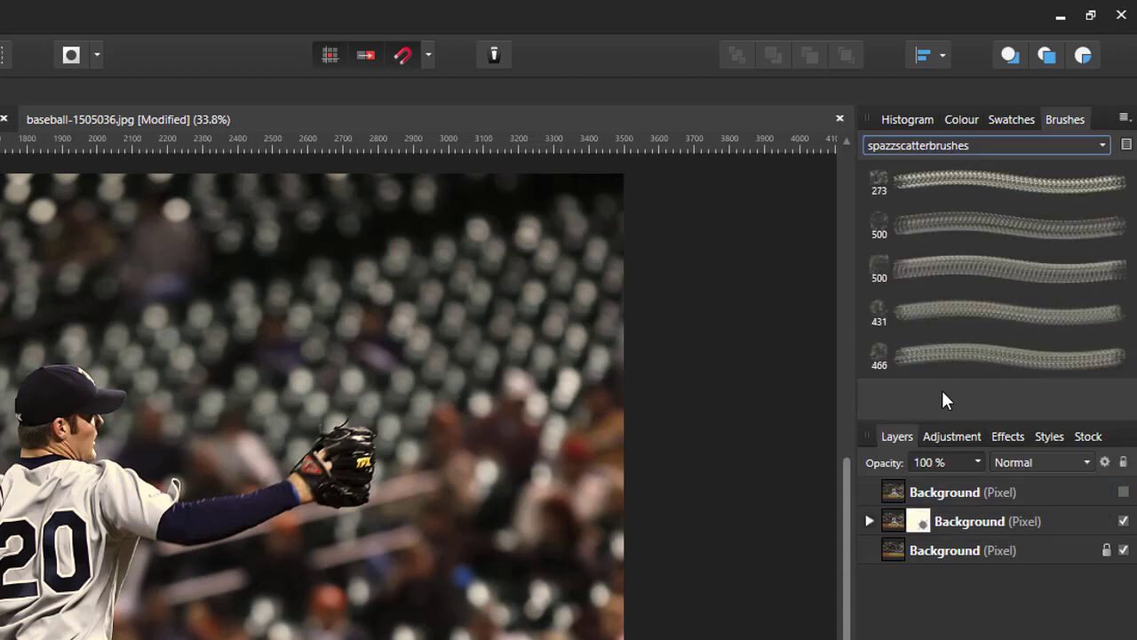
left_click(1018, 270)
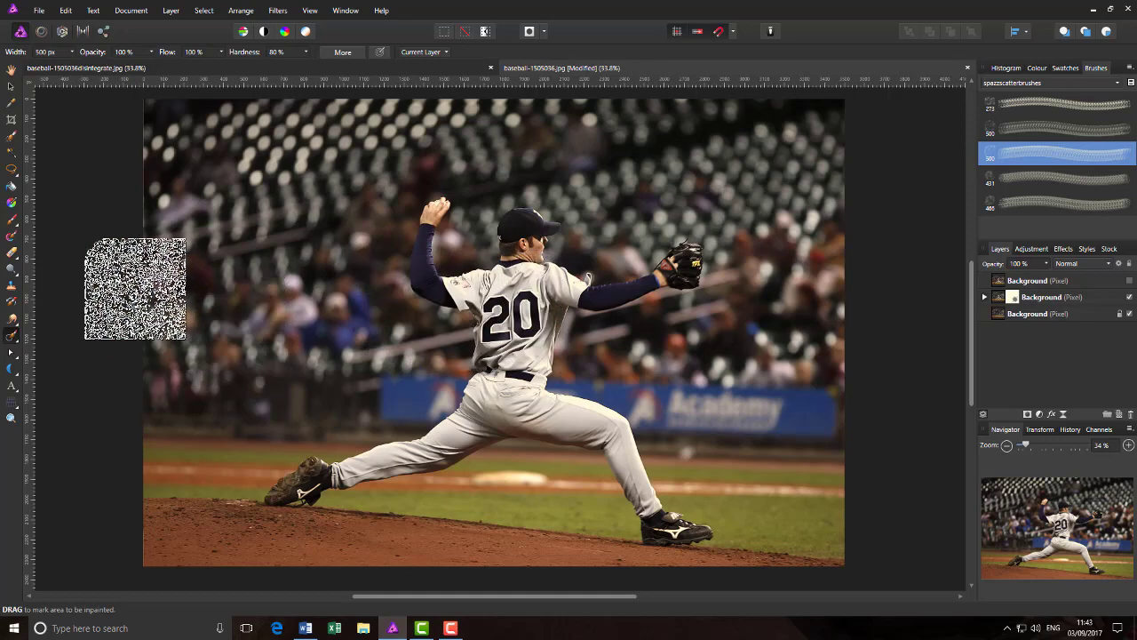
Activate the Paint Brush with the scatter tip and set its width to slightly under 900 px
left_click(13, 222)
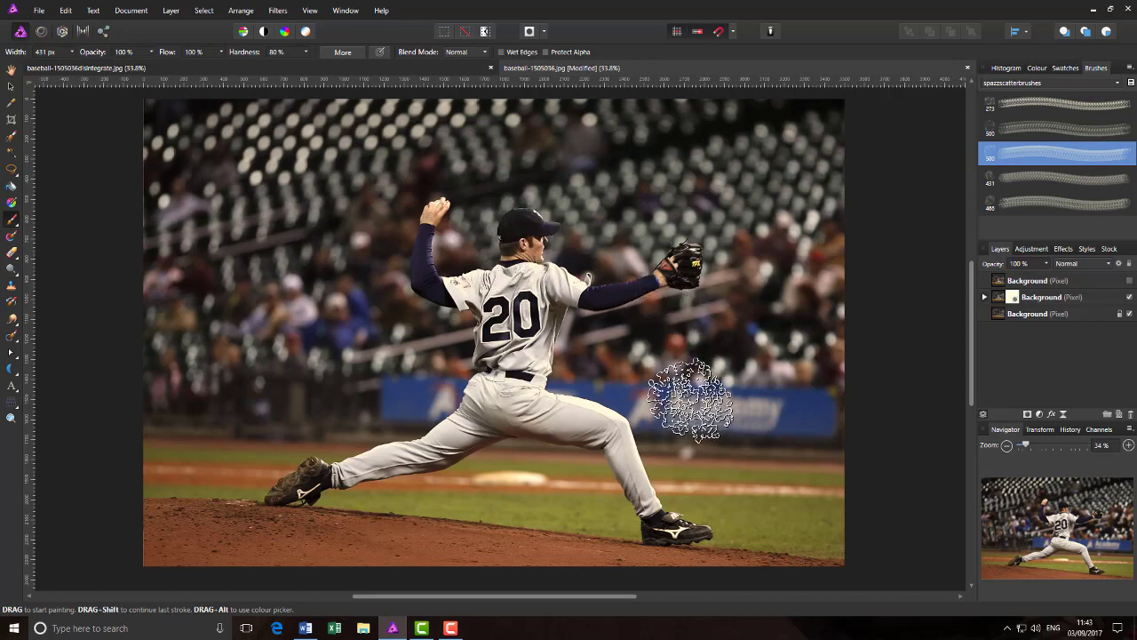
key("bracketright")
key("bracketright")
key("bracketright")
key("bracketright")
key("bracketright")
key("bracketright")
key("bracketright")
key("bracketright")
key("bracketright")
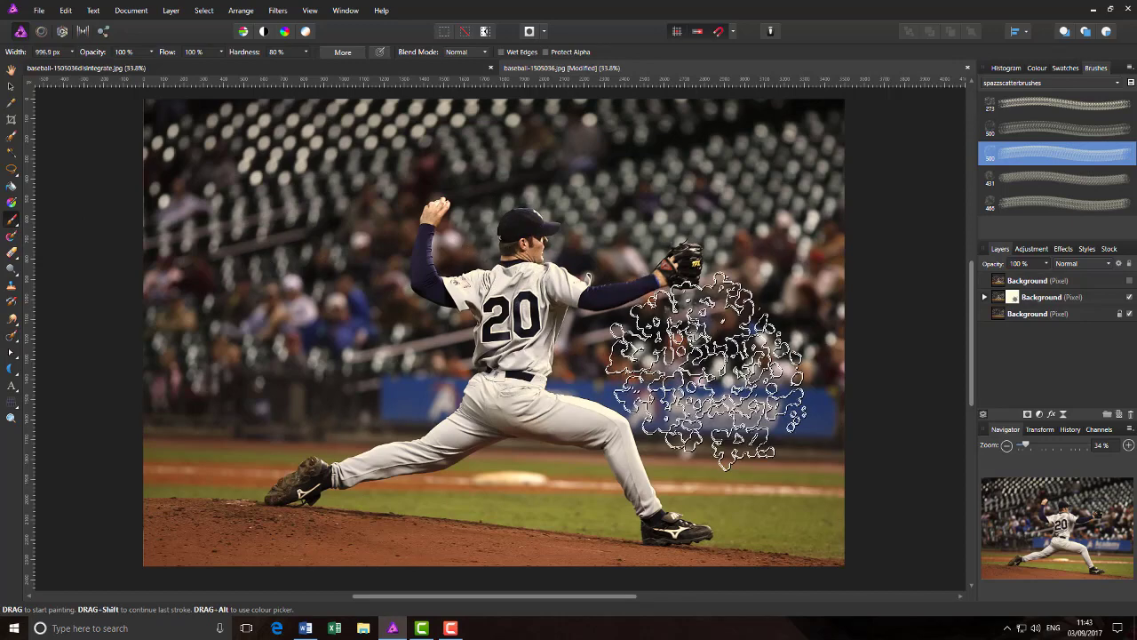
key("bracketleft")
key("bracketleft")
key("bracketleft")
key("bracketleft")
key("bracketleft")
key("bracketleft")
key("bracketleft")
key("bracketleft")
key("bracketleft")
key("bracketleft")
key("bracketleft")
key("bracketleft")
key("bracketleft")
key("bracketleft")
key("bracketleft")
key("bracketright")
key("bracketright")
key("bracketright")
key("bracketright")
key("bracketright")
key("bracketright")
key("bracketright")
key("bracketright")
key("bracketright")
key("bracketright")
key("bracketright")
key("bracketright")
key("bracketright")
key("bracketright")
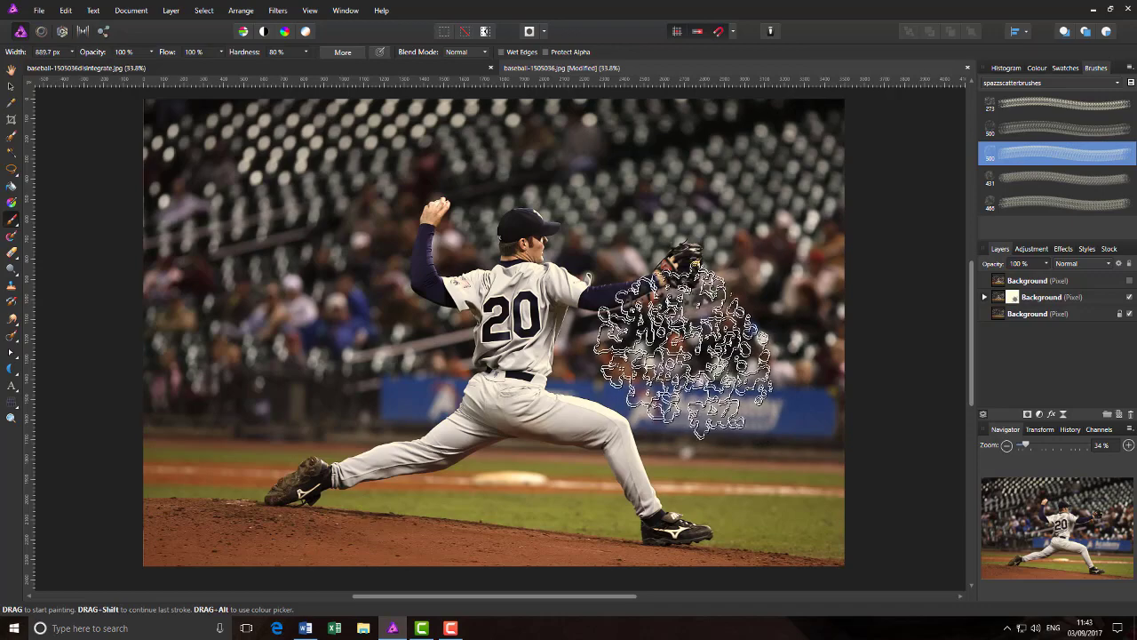
Paint in black with the scatter brush on the middle layer's mask to break up the pitcher's arms, back, head and legs
left_click(1036, 68)
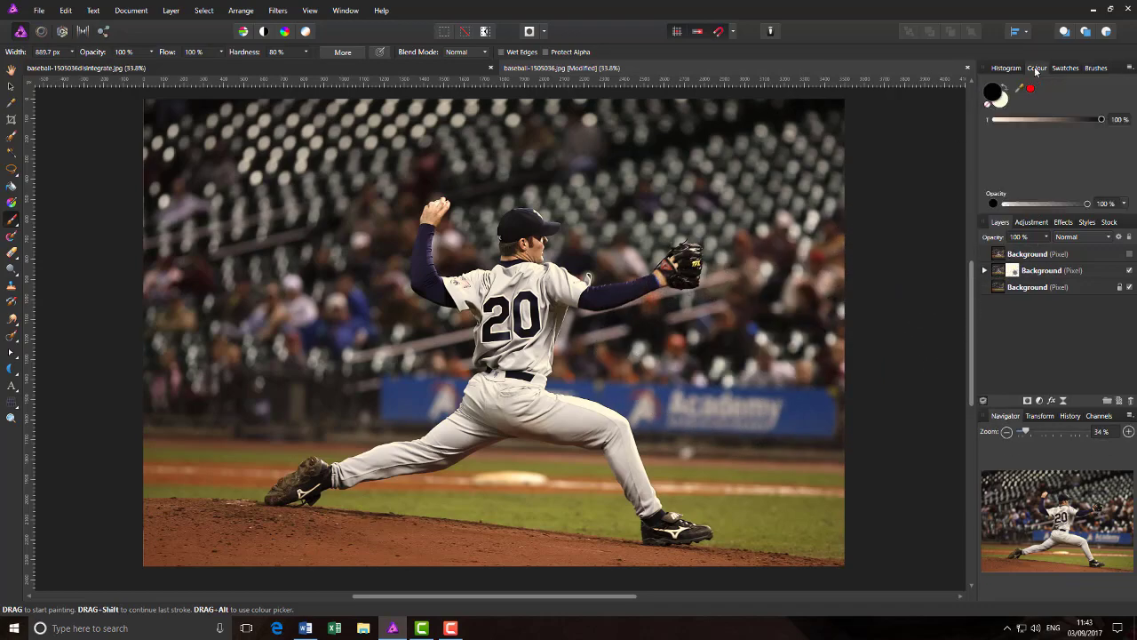
left_click(1097, 69)
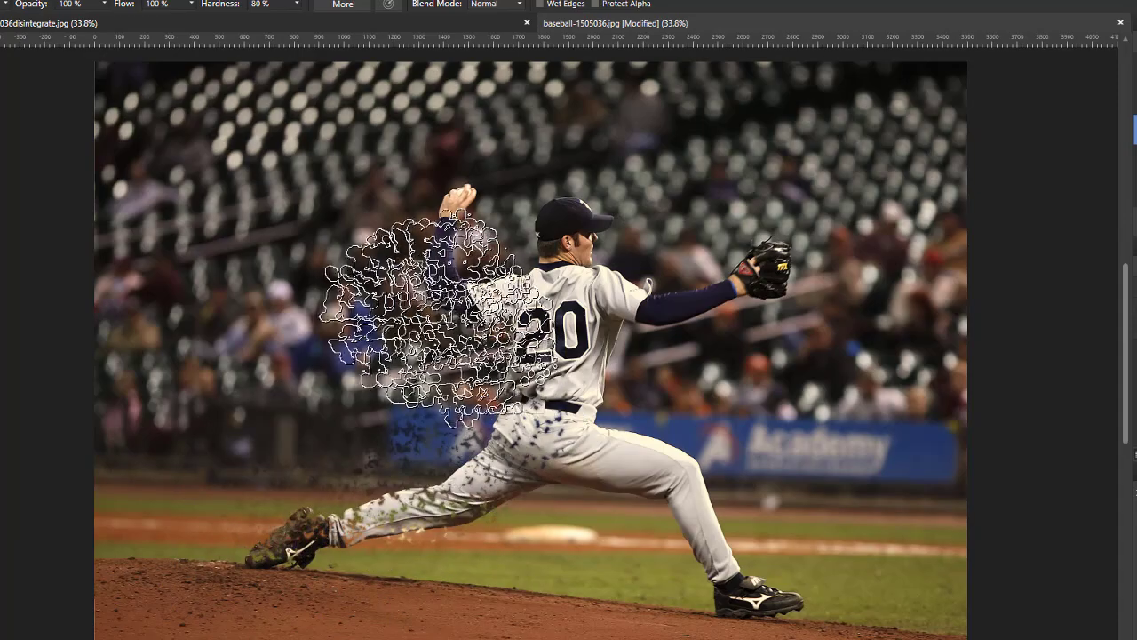
left_click(439, 319)
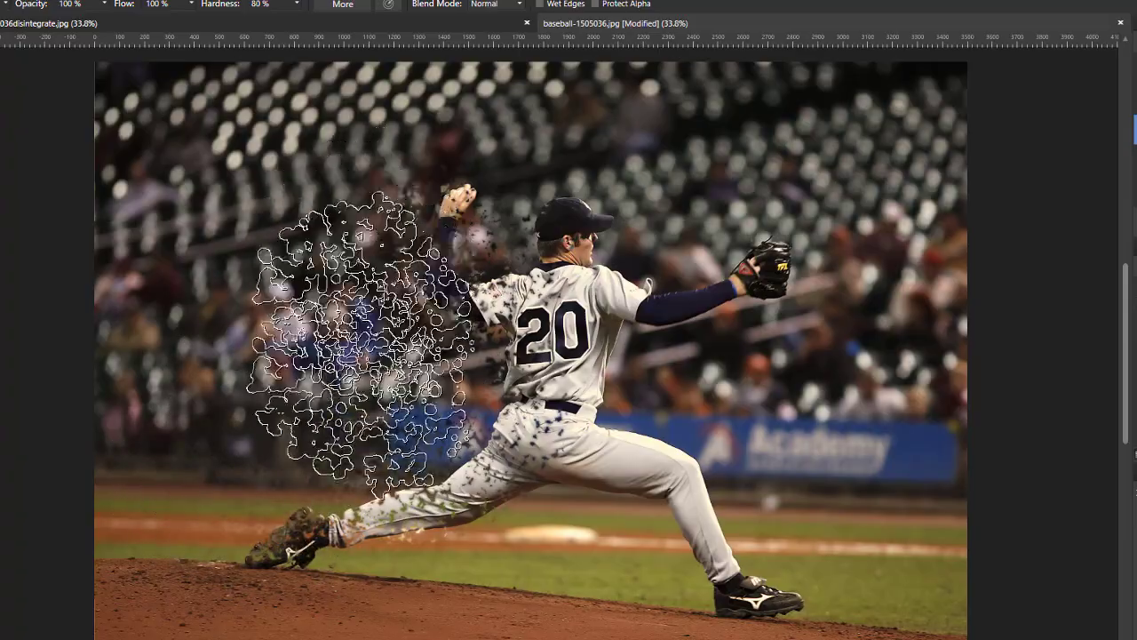
left_click(624, 288)
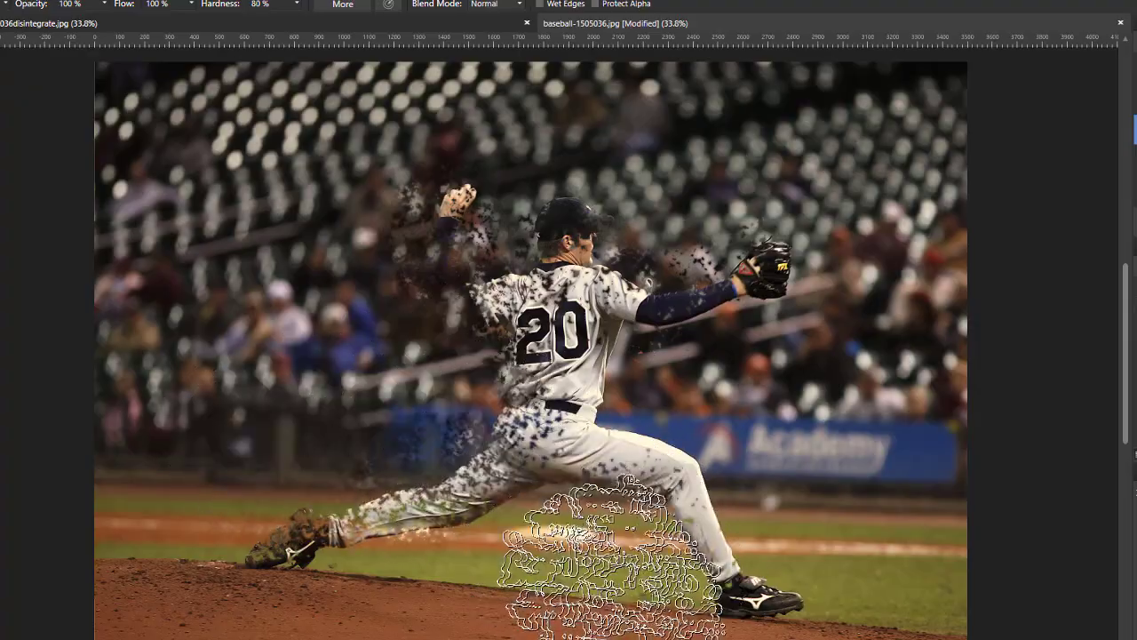
mouse_move(573, 542)
left_mouse_down()
mouse_move(539, 532)
mouse_move(602, 541)
mouse_move(546, 541)
mouse_move(555, 576)
mouse_move(614, 590)
mouse_move(601, 546)
mouse_move(646, 590)
mouse_move(631, 563)
mouse_move(544, 550)
mouse_move(622, 542)
mouse_move(517, 532)
mouse_move(352, 598)
mouse_move(344, 590)
mouse_move(432, 572)
mouse_move(251, 412)
mouse_move(193, 413)
left_mouse_up()
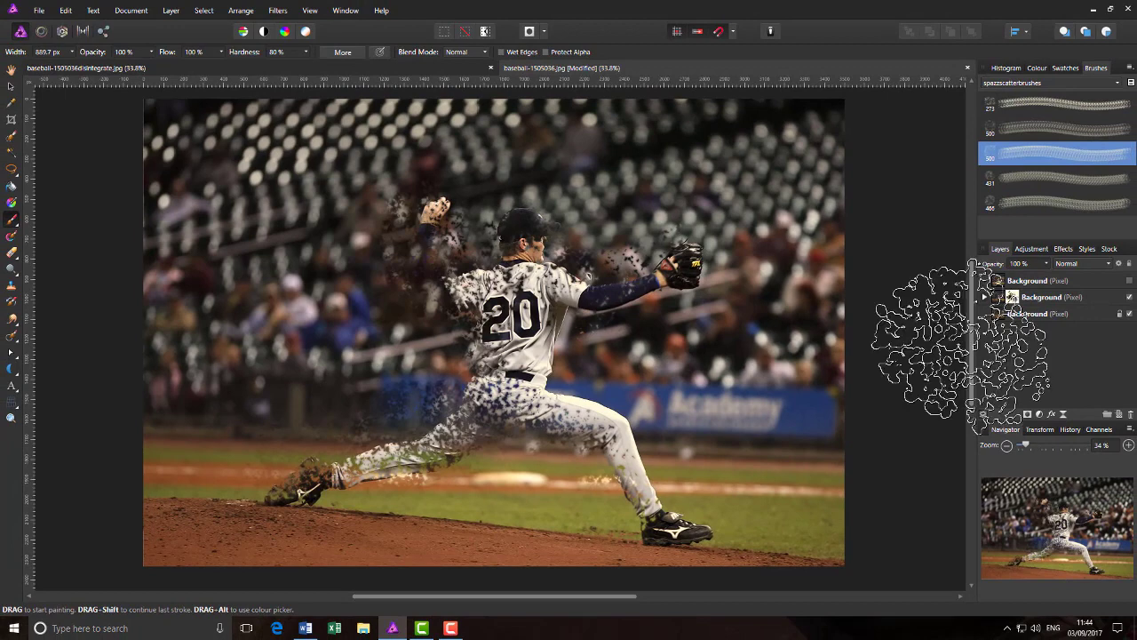
Show the top Background layer and open it in the Liquify workspace
left_click(1079, 283)
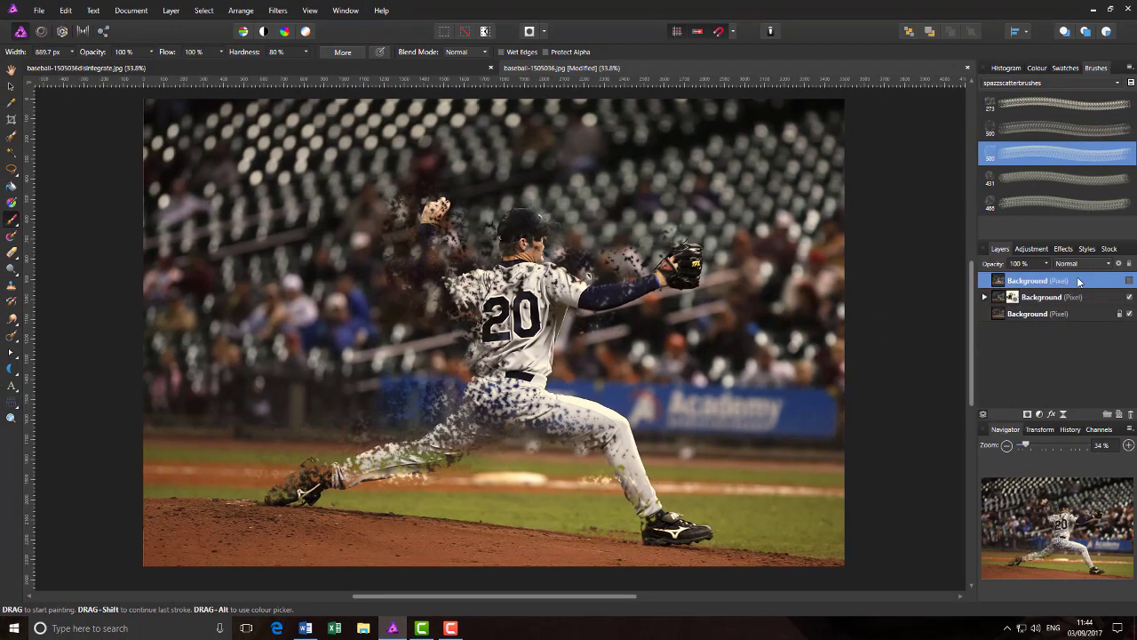
left_click(1130, 280)
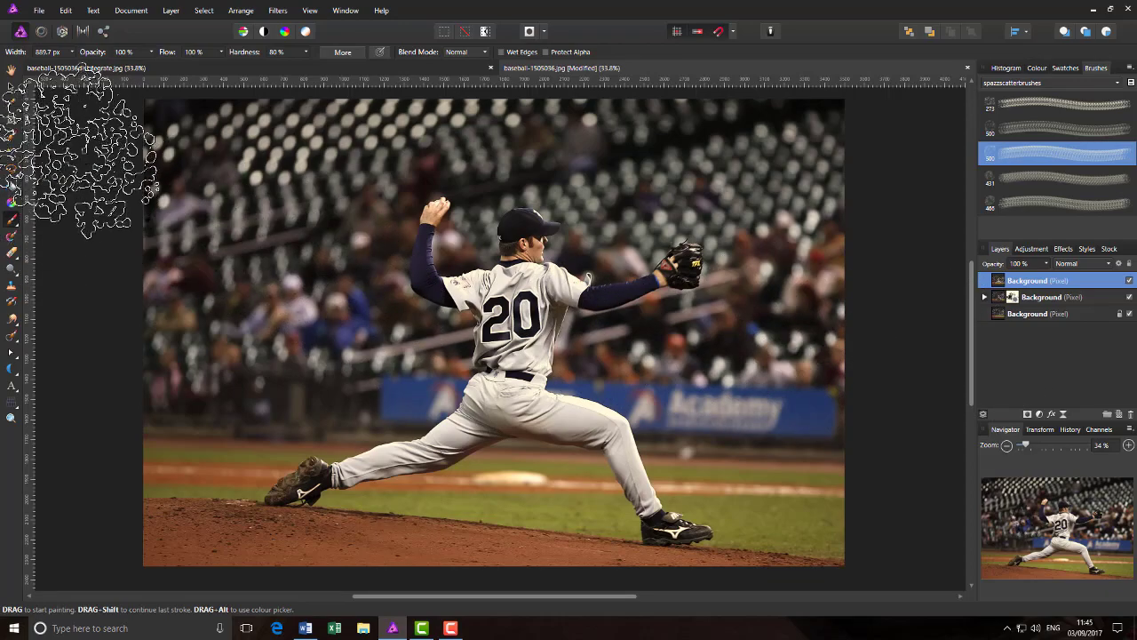
left_click(42, 36)
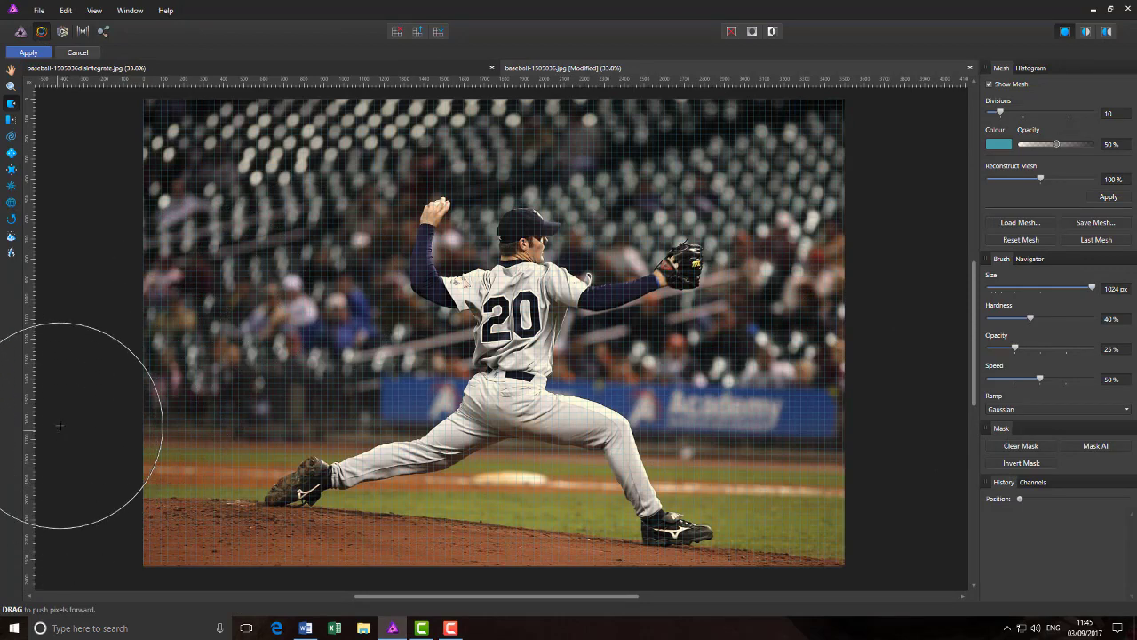
Reduce the Liquify brush size to 386.2 px and hide the mesh
key("bracketleft")
key("bracketleft")
key("bracketleft")
key("bracketleft")
key("bracketleft")
key("bracketleft")
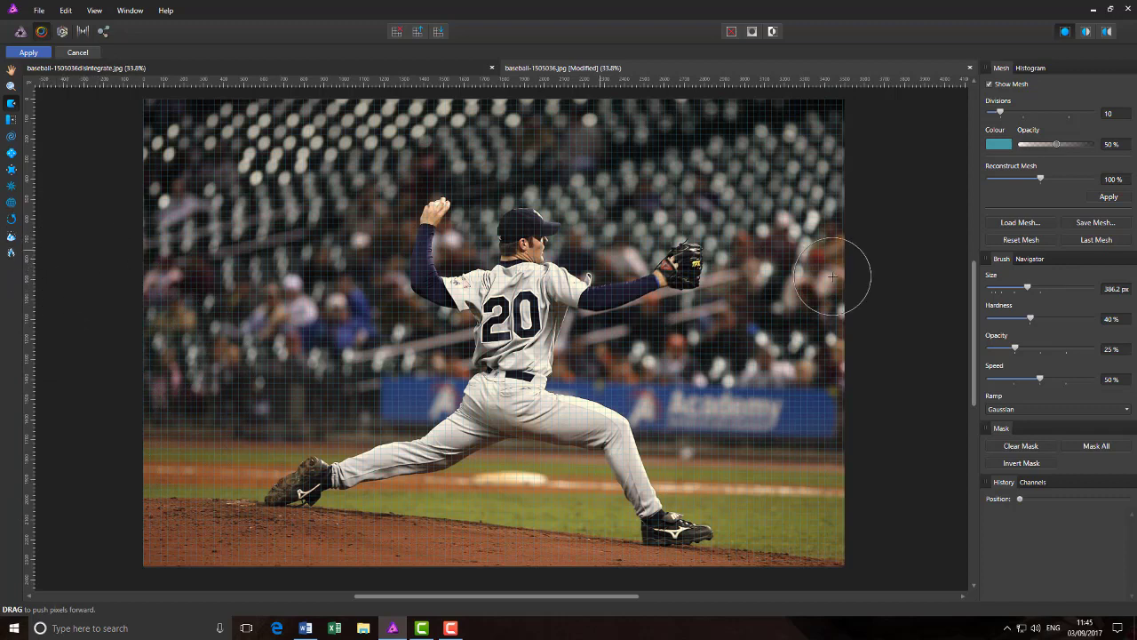
left_click(989, 84)
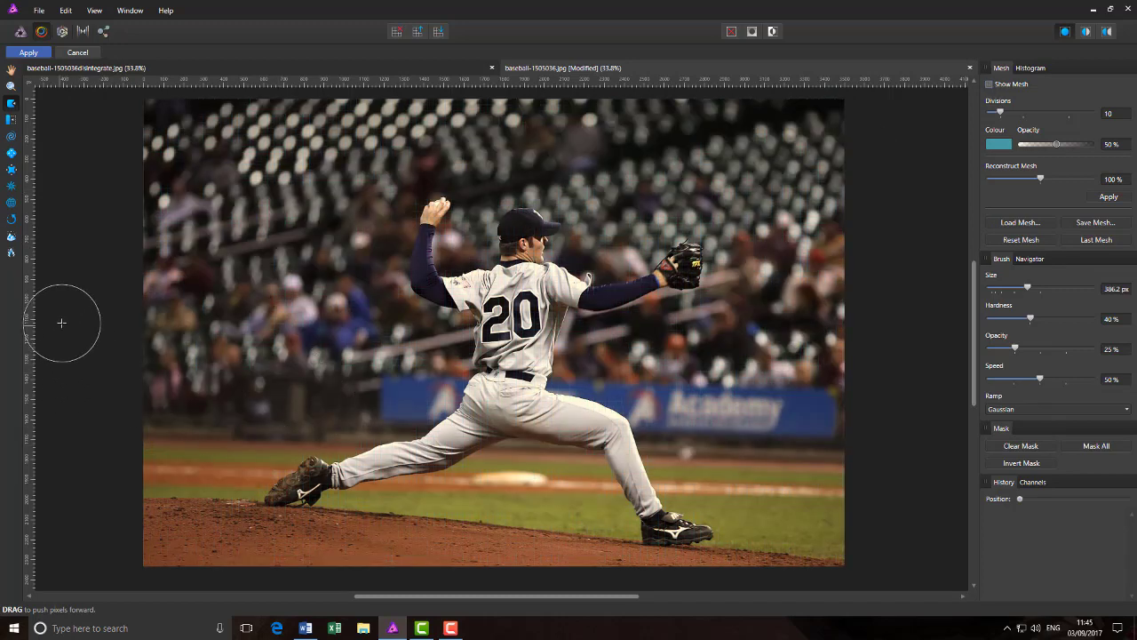
Freeze the pitcher's face, raised hand, front torso edge, front leg and lower edge of the rear leg using a 188.3 px brush
left_click(13, 239)
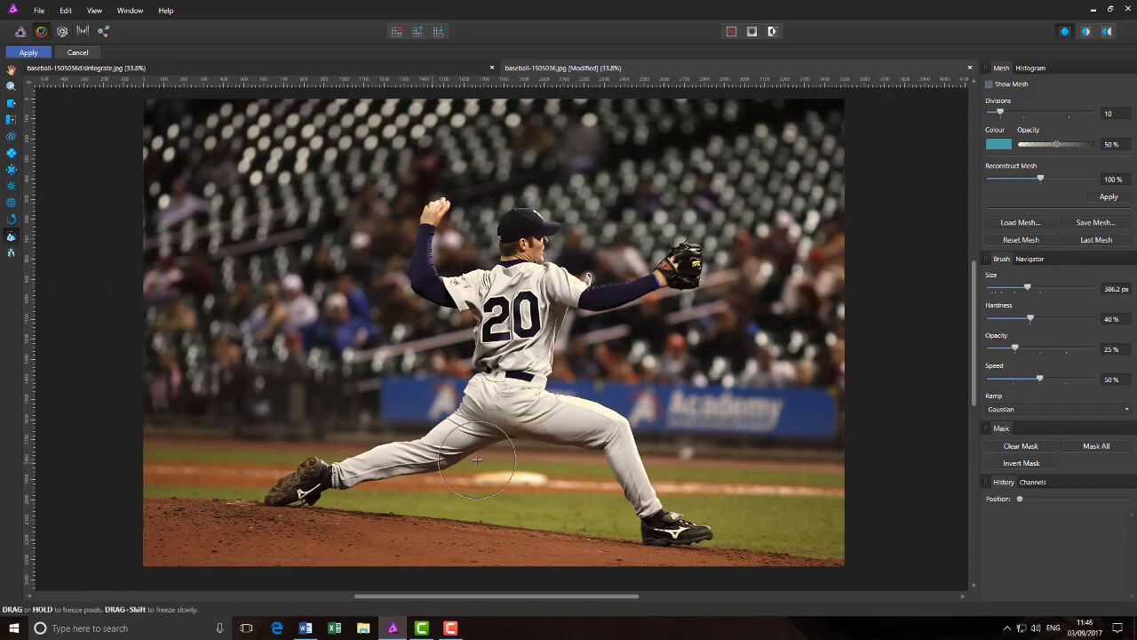
key("[")
key("[")
key("[")
key("[")
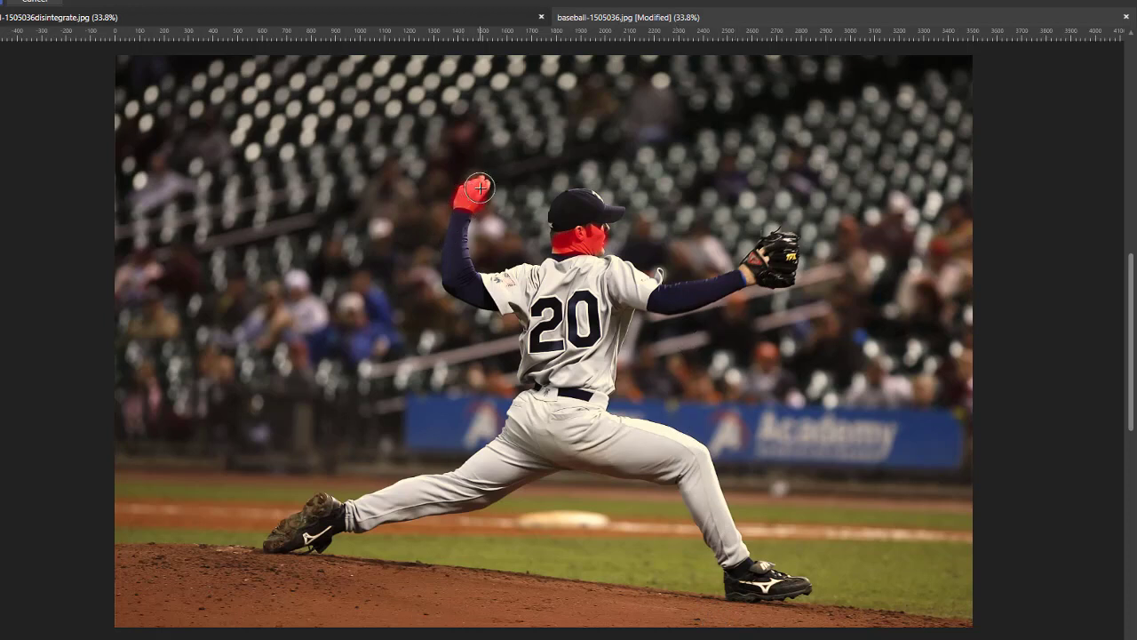
mouse_move(626, 309)
left_mouse_down()
mouse_move(606, 328)
mouse_move(617, 315)
mouse_move(594, 375)
mouse_move(616, 331)
mouse_move(597, 391)
mouse_move(608, 420)
mouse_move(700, 454)
mouse_move(751, 562)
mouse_move(773, 583)
mouse_move(802, 586)
left_mouse_up()
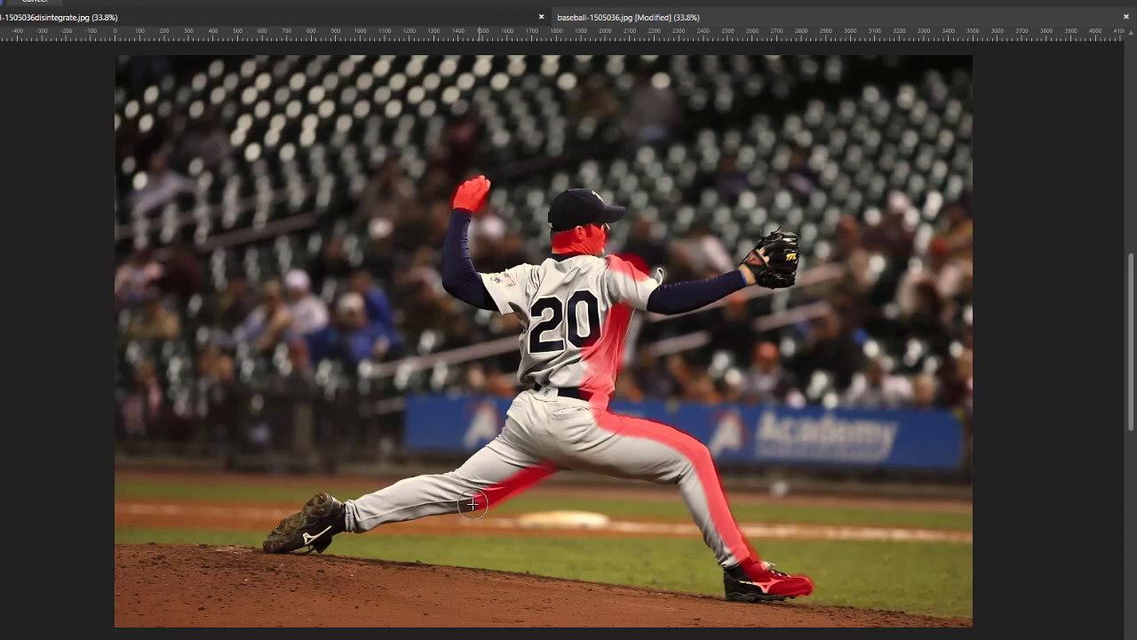
left_click_drag(472, 504, 314, 541)
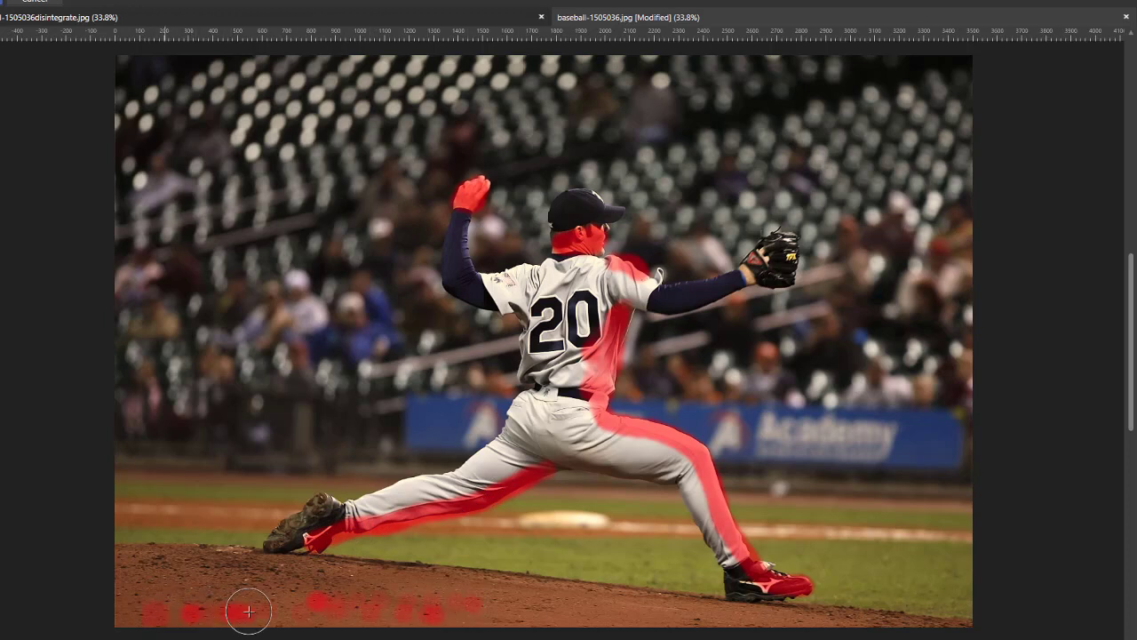
Freeze the dirt mound along the photo's lower edge, along with the glove and the cap's peak
mouse_move(249, 611)
left_mouse_down()
mouse_move(119, 599)
mouse_move(121, 563)
mouse_move(129, 582)
left_mouse_up()
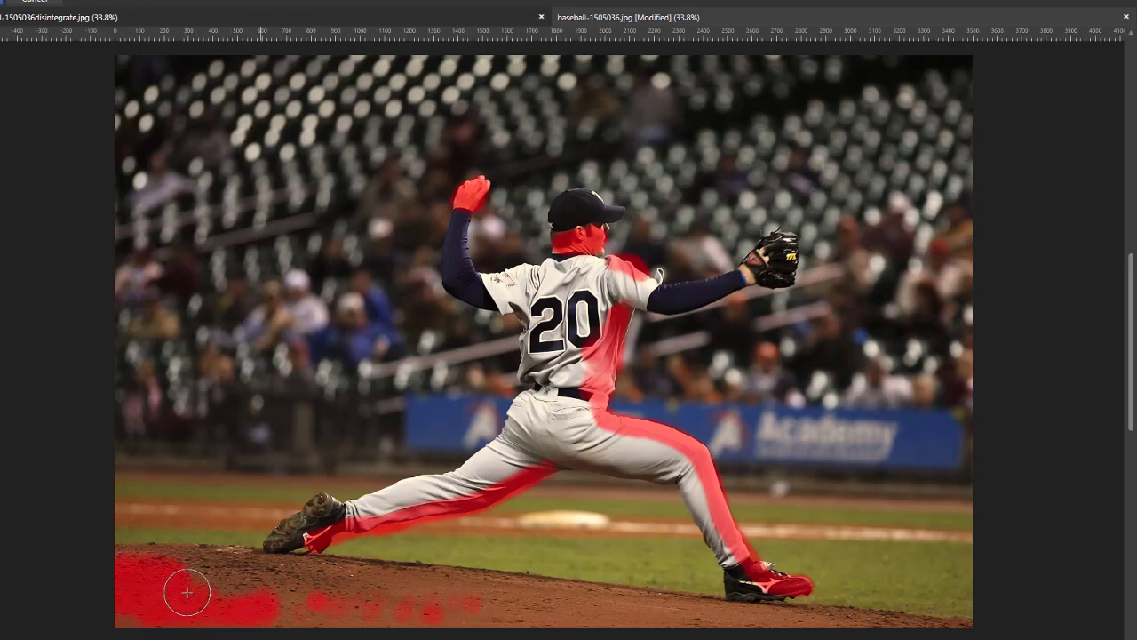
mouse_move(202, 566)
left_mouse_down()
mouse_move(371, 599)
mouse_move(369, 611)
mouse_move(882, 624)
mouse_move(598, 619)
mouse_move(539, 603)
mouse_move(635, 602)
left_mouse_up()
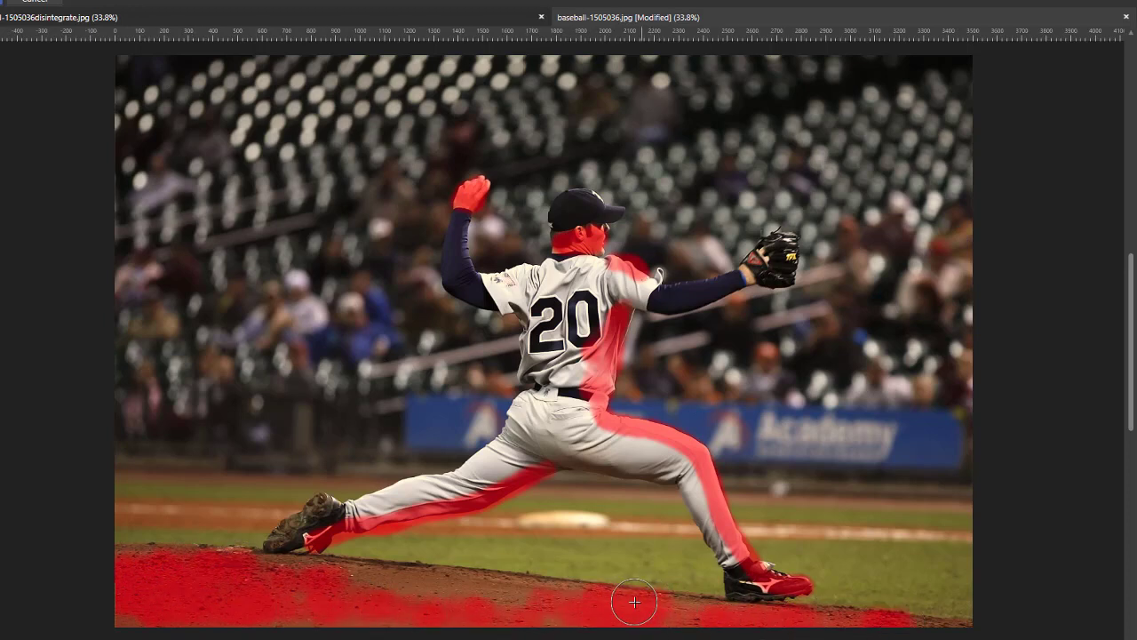
mouse_move(787, 615)
left_mouse_down()
mouse_move(538, 631)
mouse_move(439, 590)
mouse_move(493, 602)
mouse_move(443, 587)
mouse_move(530, 592)
mouse_move(333, 577)
left_mouse_up()
left_click_drag(203, 573, 211, 590)
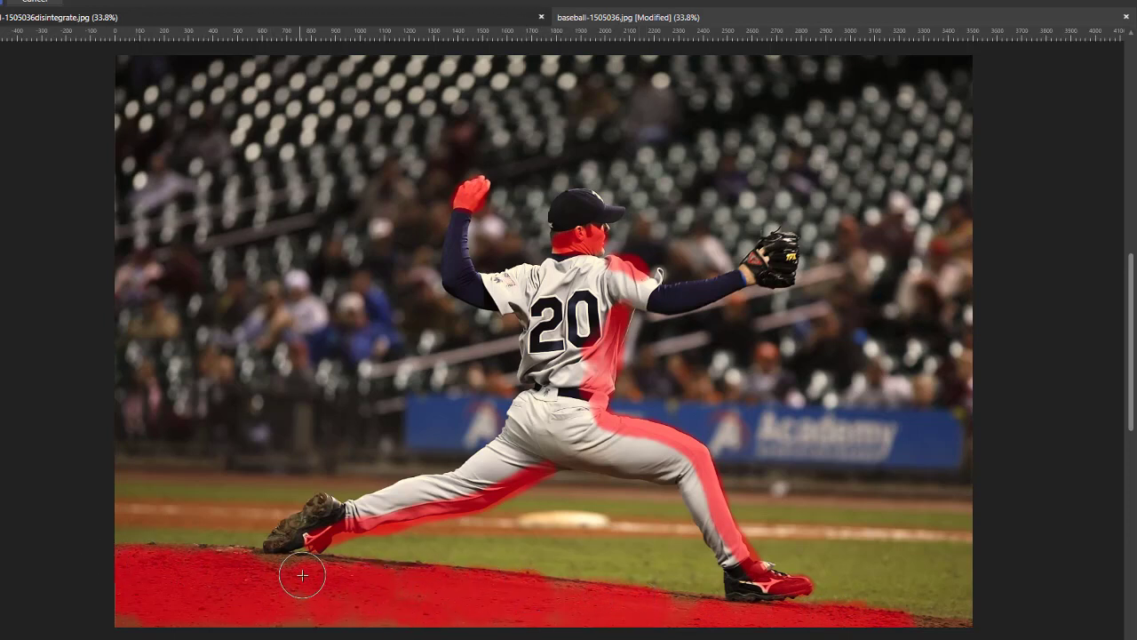
left_click_drag(283, 568, 308, 586)
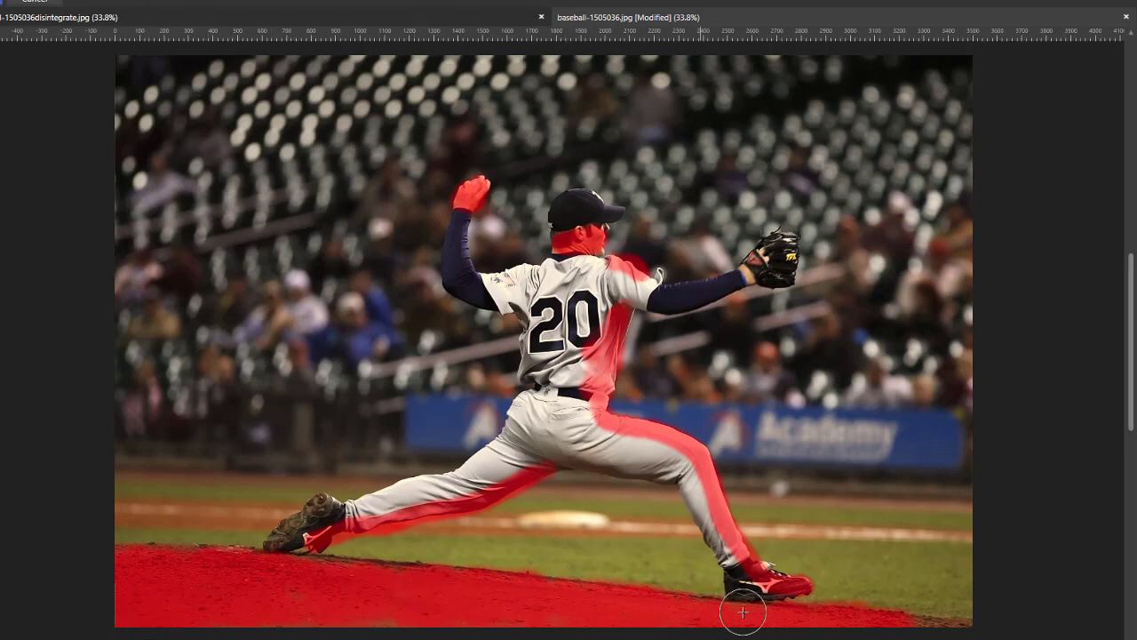
left_click_drag(743, 611, 950, 609)
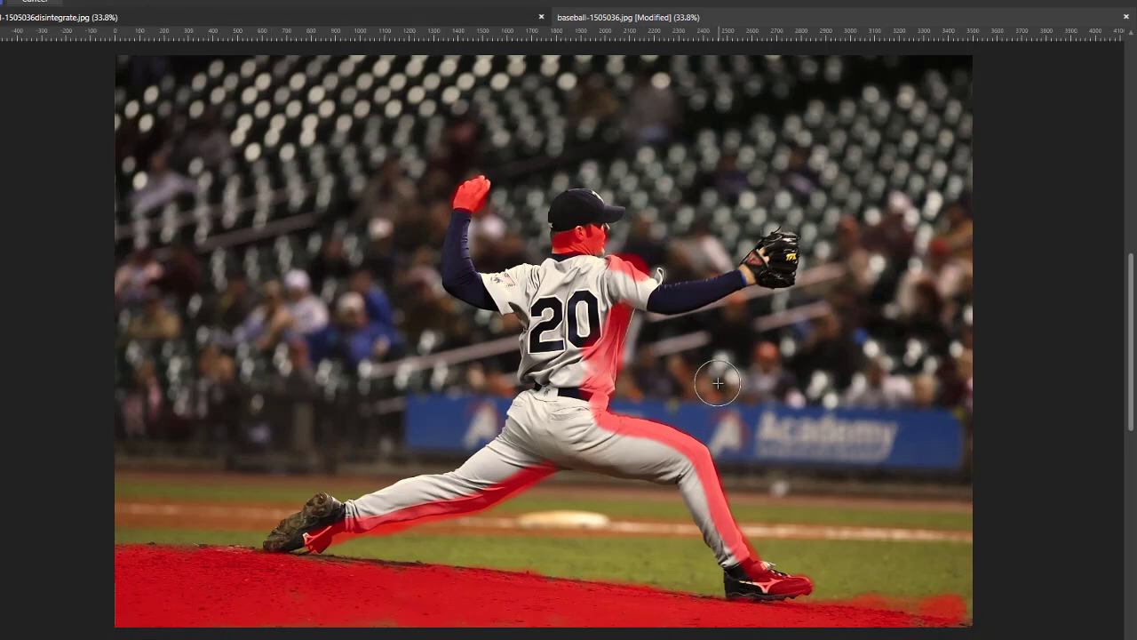
left_click_drag(786, 254, 786, 265)
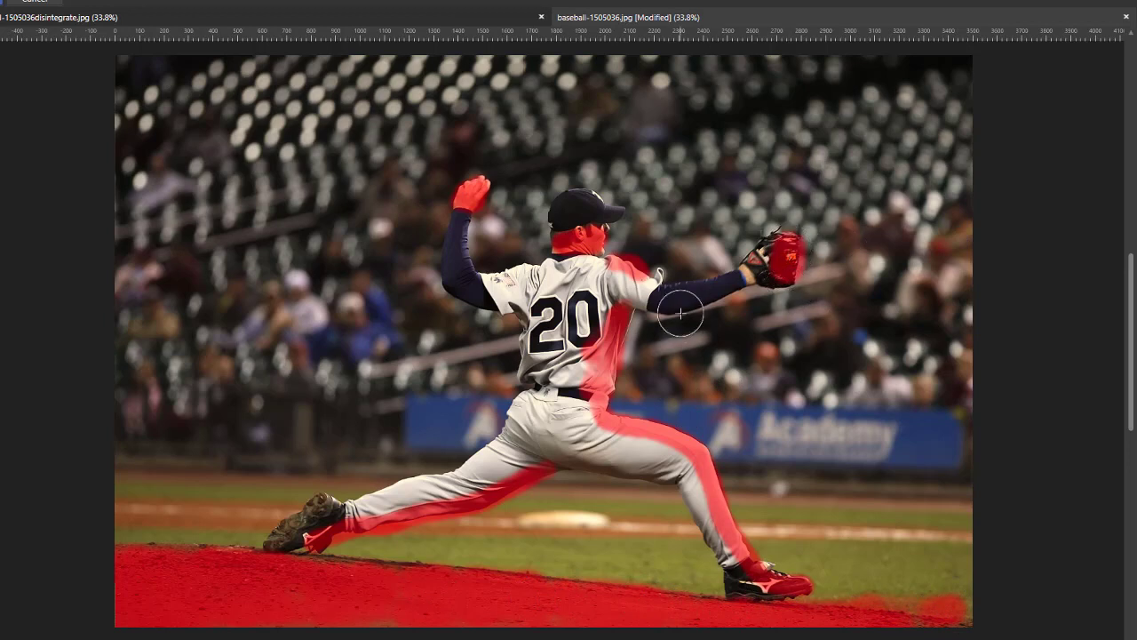
mouse_move(625, 265)
left_mouse_down()
mouse_move(649, 281)
mouse_move(603, 262)
mouse_move(598, 239)
mouse_move(613, 209)
mouse_move(599, 243)
left_mouse_up()
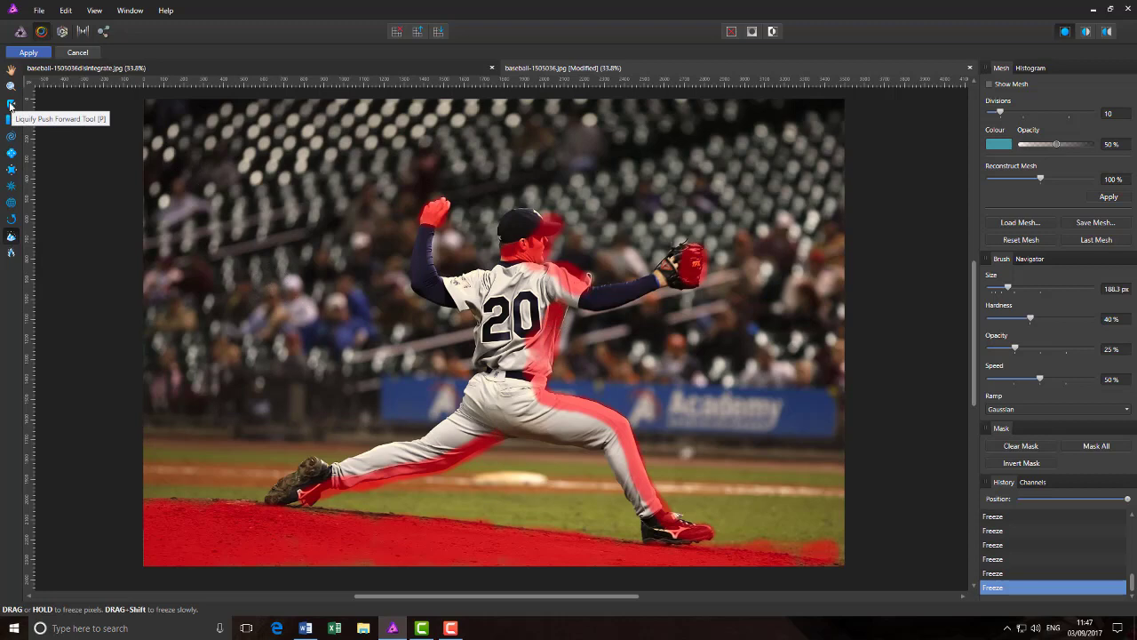
Push the sleeve and elbow of the raised arm outward behind the pitcher with Liquify Push Forward
left_click(10, 105)
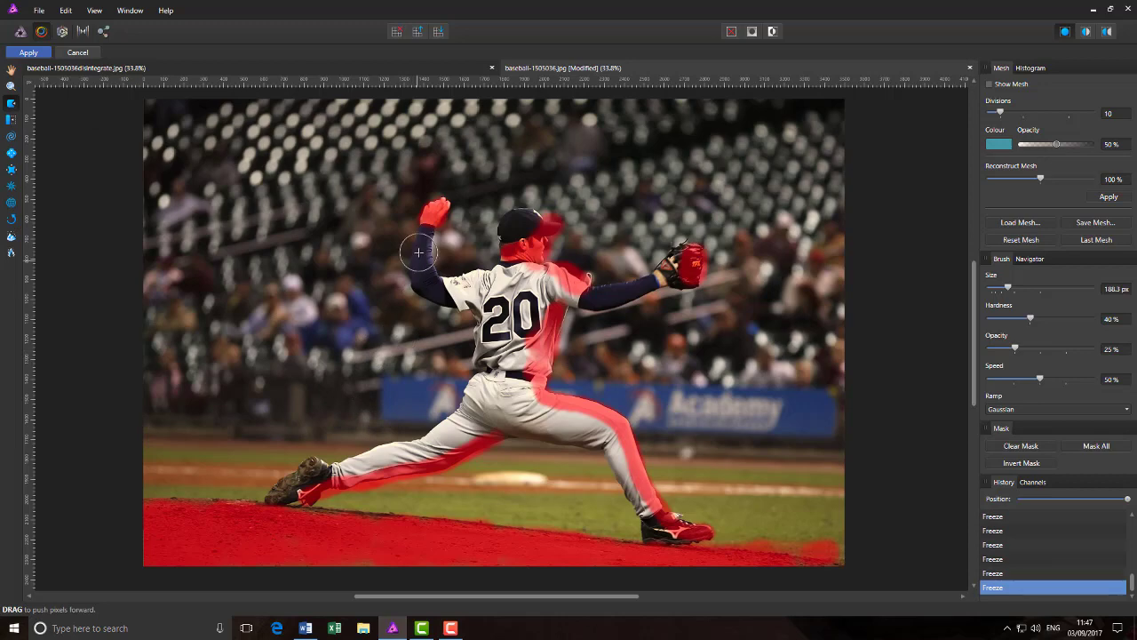
left_click_drag(414, 237, 336, 281)
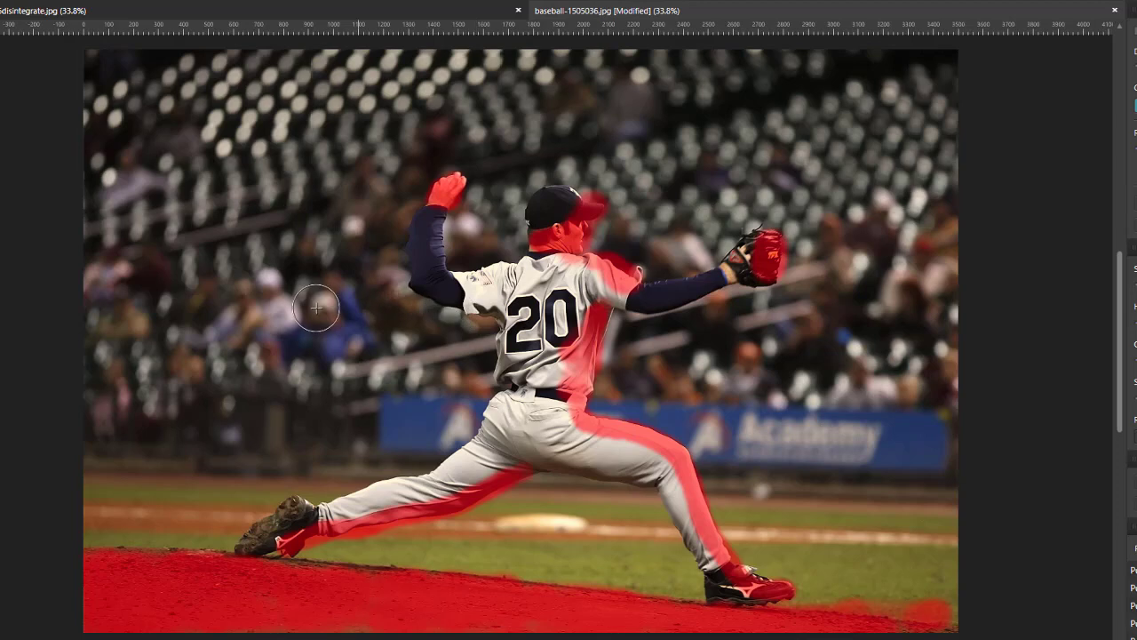
left_click_drag(441, 299, 285, 285)
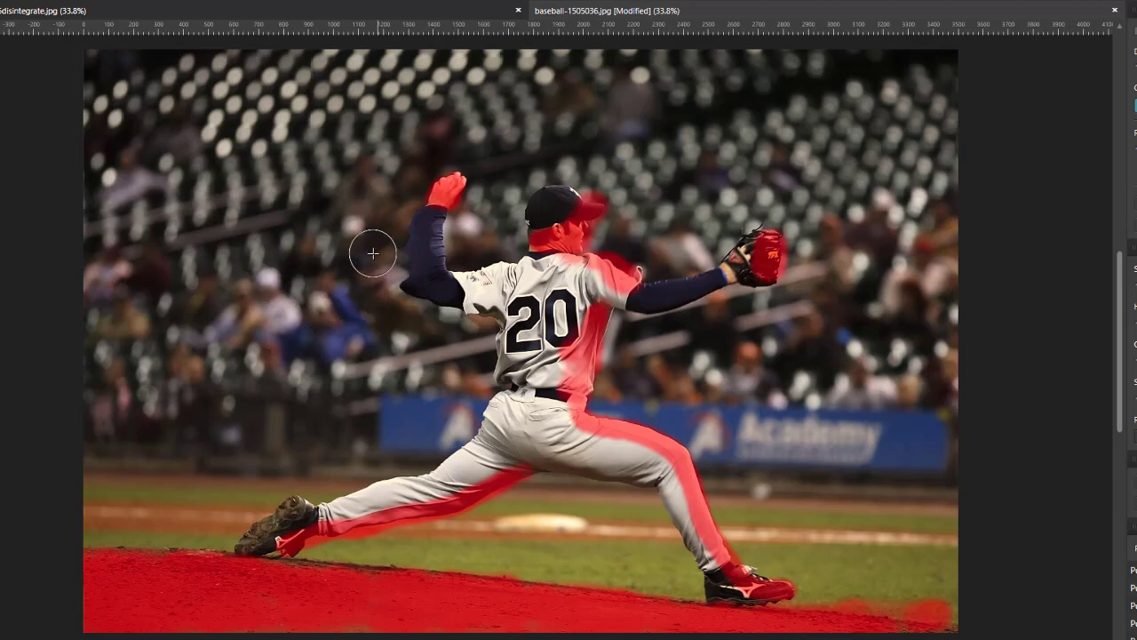
mouse_move(413, 253)
left_mouse_down()
mouse_move(305, 258)
mouse_move(403, 243)
mouse_move(342, 257)
left_mouse_up()
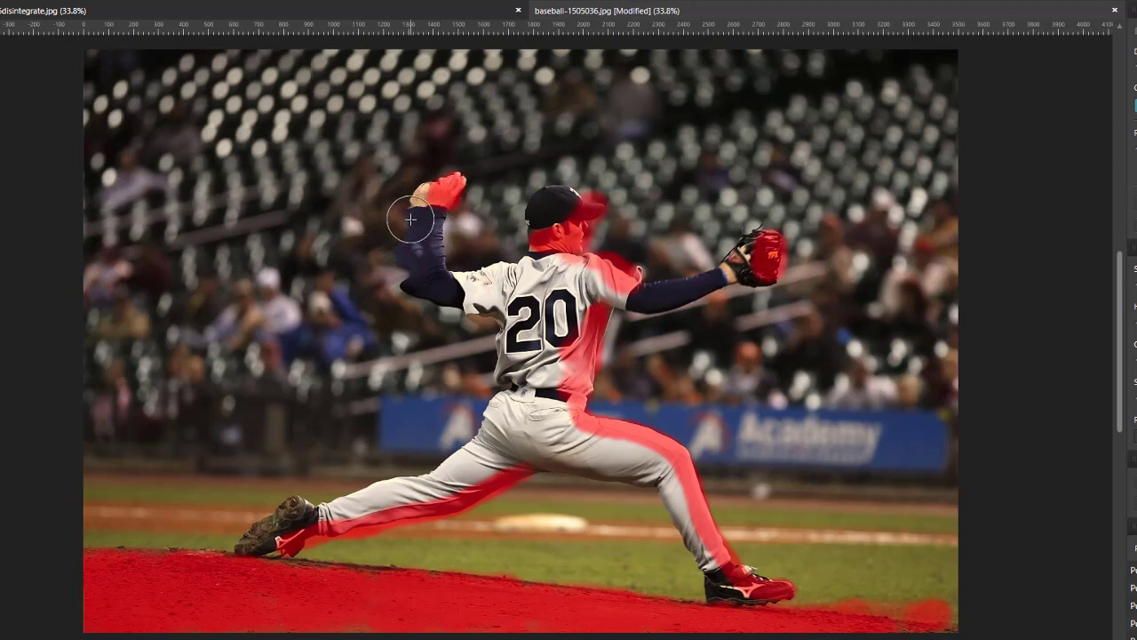
mouse_move(416, 226)
left_mouse_down()
mouse_move(420, 265)
mouse_move(424, 235)
mouse_move(360, 246)
mouse_move(409, 218)
mouse_move(356, 224)
mouse_move(389, 221)
mouse_move(404, 239)
mouse_move(370, 285)
mouse_move(406, 285)
mouse_move(372, 300)
mouse_move(406, 287)
mouse_move(349, 256)
mouse_move(396, 249)
mouse_move(391, 298)
left_mouse_up()
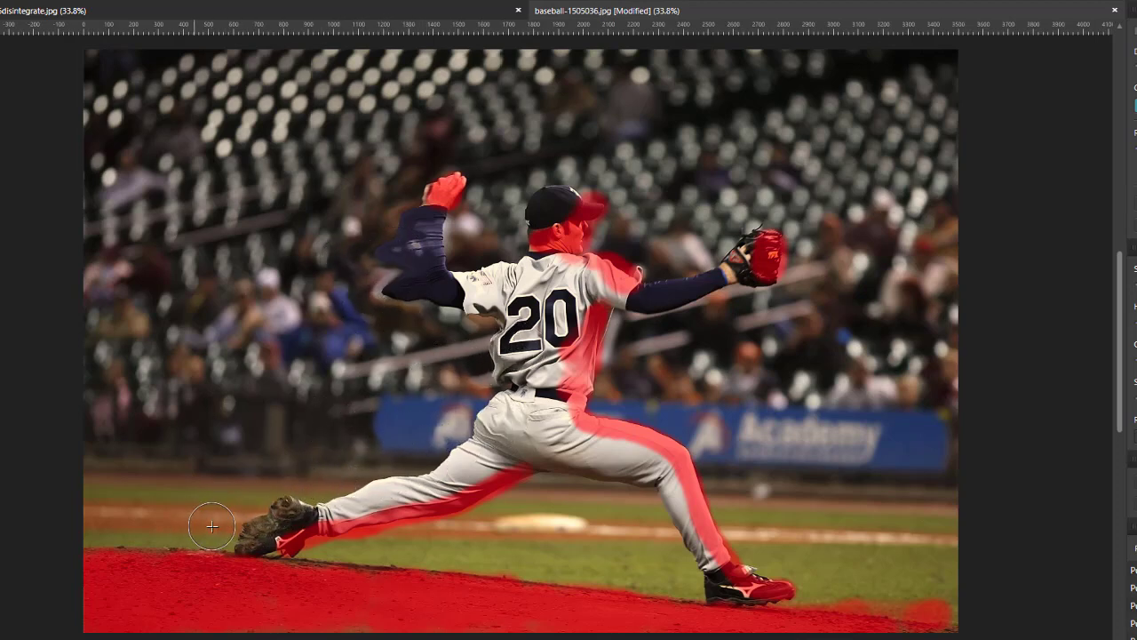
Push the rear shoe, lower back and underside of the front leg outward toward the pitcher's rear
mouse_move(212, 526)
left_mouse_down()
mouse_move(258, 536)
mouse_move(198, 528)
mouse_move(257, 517)
mouse_move(242, 484)
left_mouse_up()
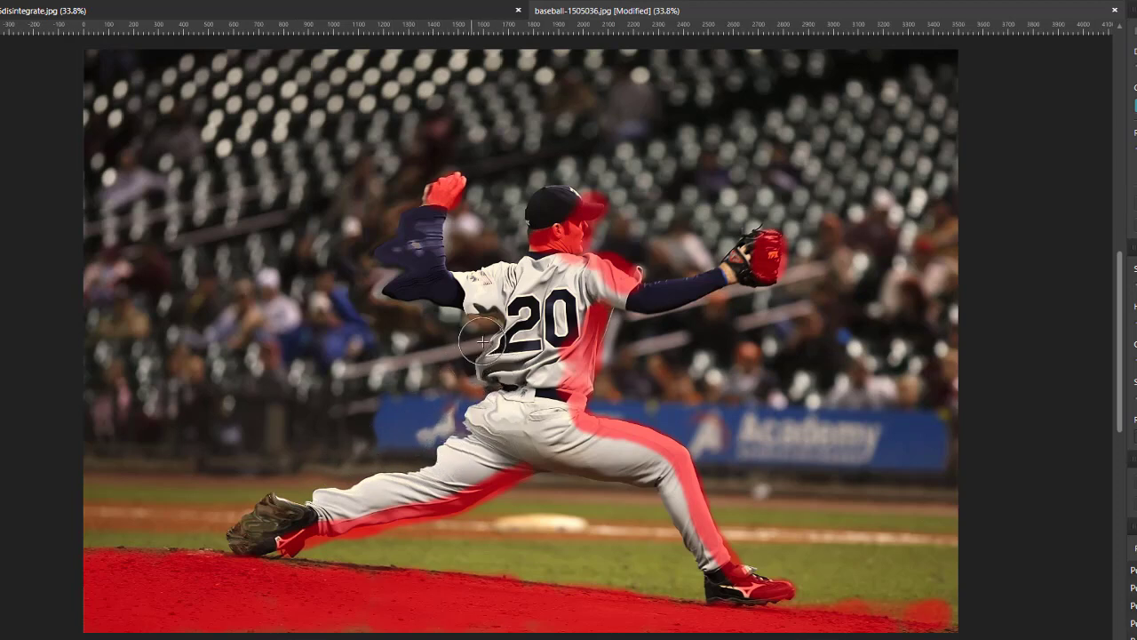
mouse_move(484, 342)
left_mouse_down()
mouse_move(489, 325)
mouse_move(472, 423)
left_mouse_up()
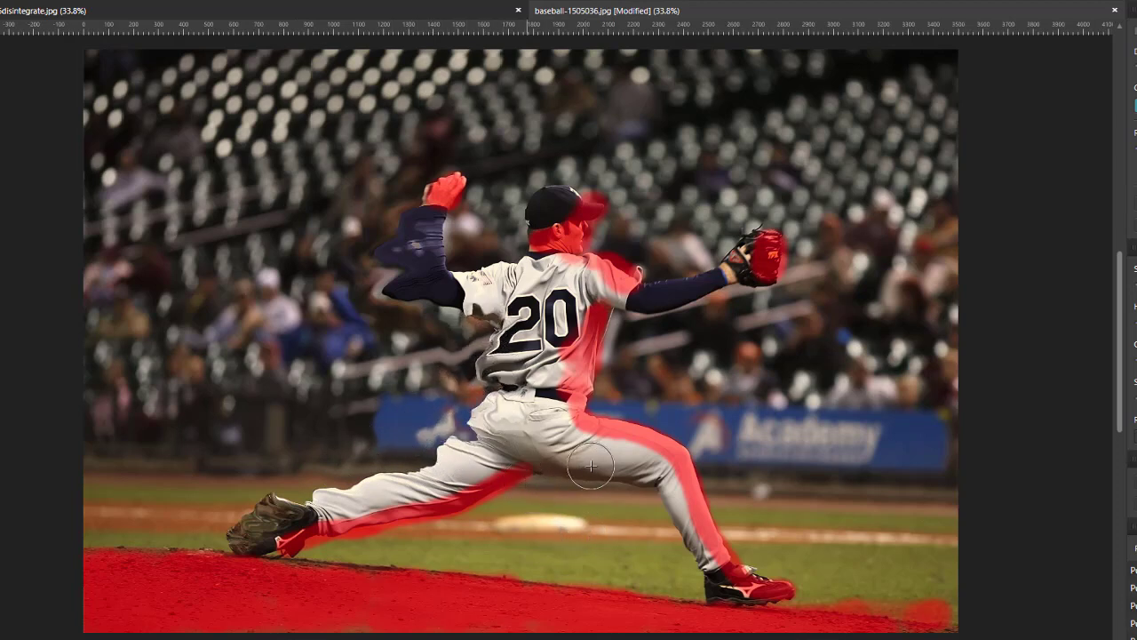
left_click_drag(654, 481, 582, 507)
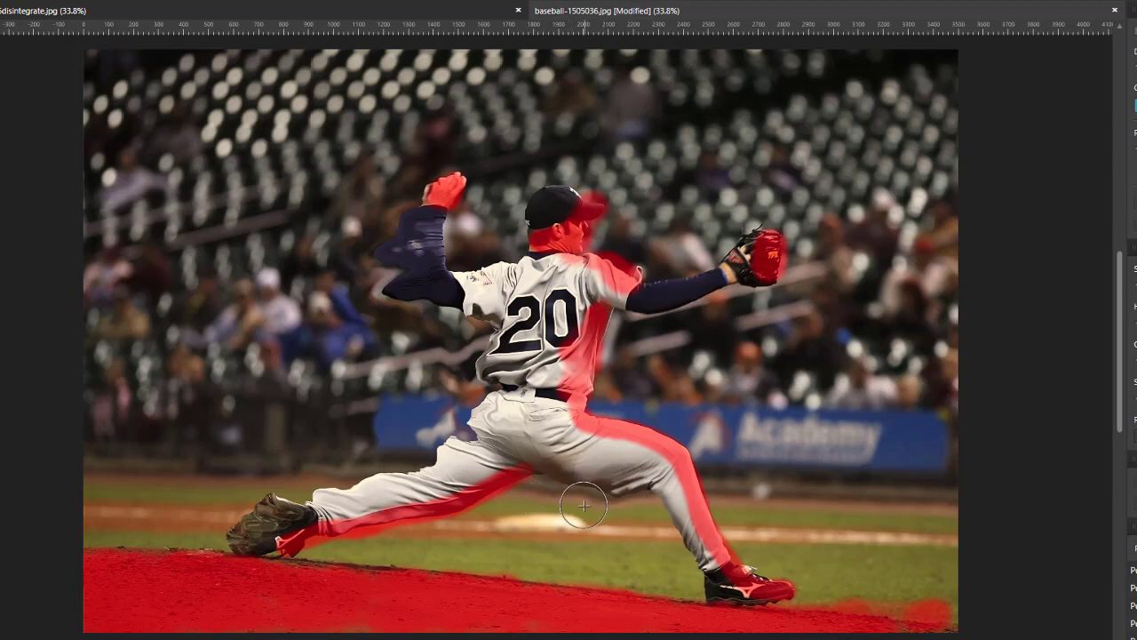
mouse_move(676, 527)
left_mouse_down()
mouse_move(641, 569)
mouse_move(694, 590)
mouse_move(675, 569)
mouse_move(673, 531)
mouse_move(620, 528)
mouse_move(637, 566)
left_mouse_up()
Enlarge the Liquify brush and push the back of the jersey and the rear armpit outward behind the pitcher
key("]")
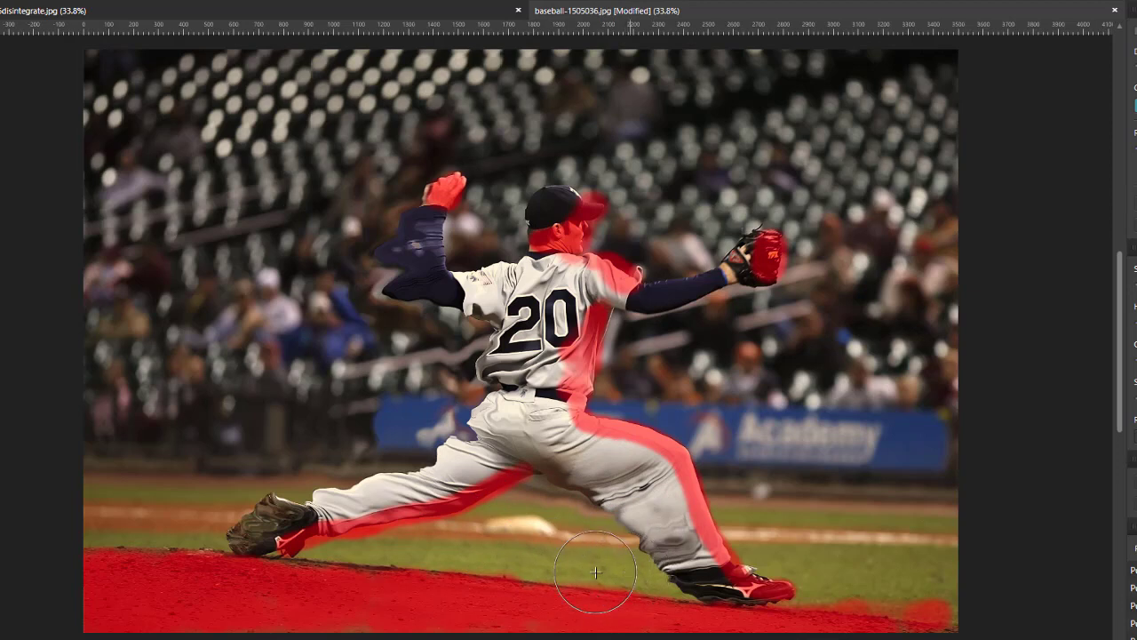
left_click_drag(481, 334, 258, 412)
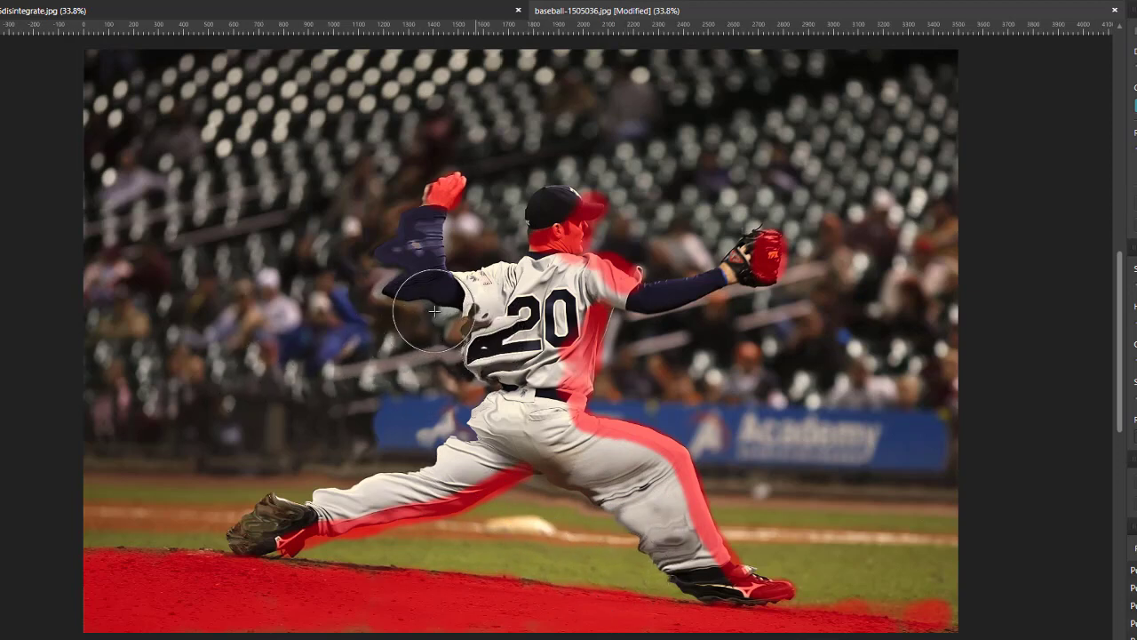
left_click_drag(445, 300, 341, 338)
left_click_drag(457, 336, 360, 374)
left_click_drag(497, 389, 413, 384)
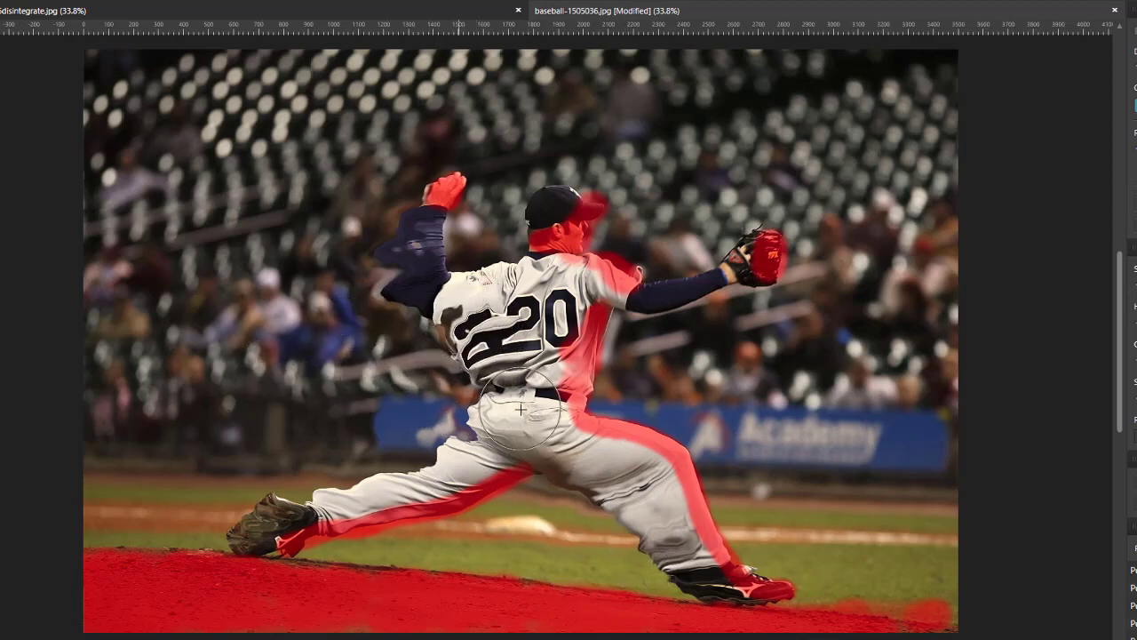
Push the waist, rear shoe and upper edge of the rear leg outward toward the pitcher's rear
mouse_move(521, 410)
left_mouse_down()
mouse_move(423, 418)
mouse_move(356, 384)
left_mouse_up()
mouse_move(432, 375)
left_mouse_down()
mouse_move(397, 381)
mouse_move(463, 373)
mouse_move(313, 397)
left_mouse_up()
left_click_drag(462, 393, 366, 411)
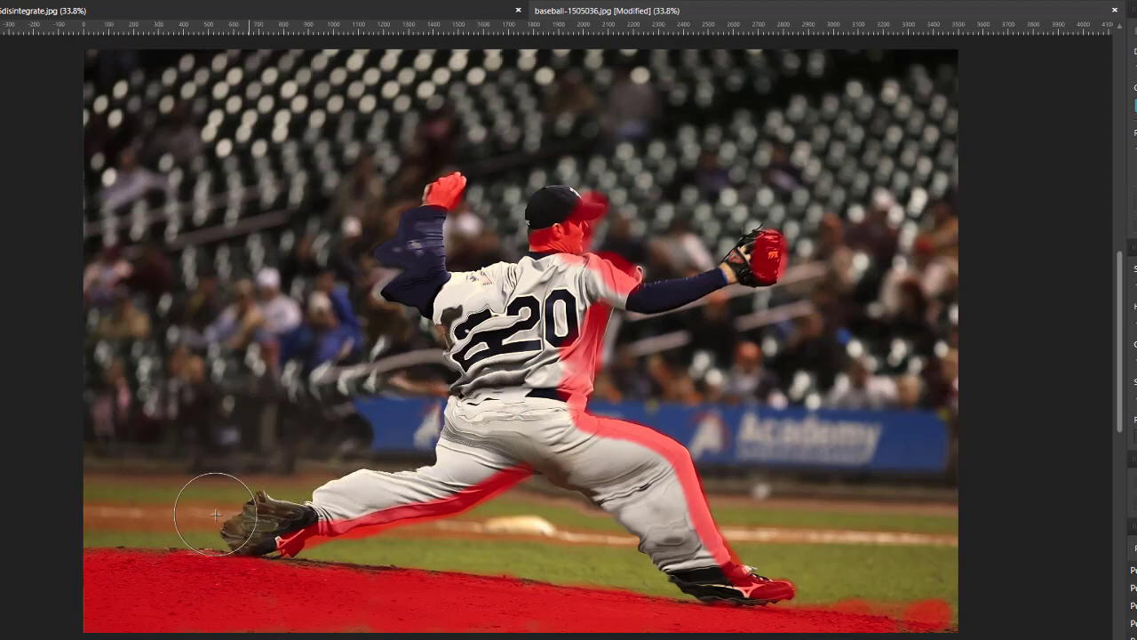
left_click_drag(210, 506, 165, 495)
left_click_drag(311, 501, 241, 477)
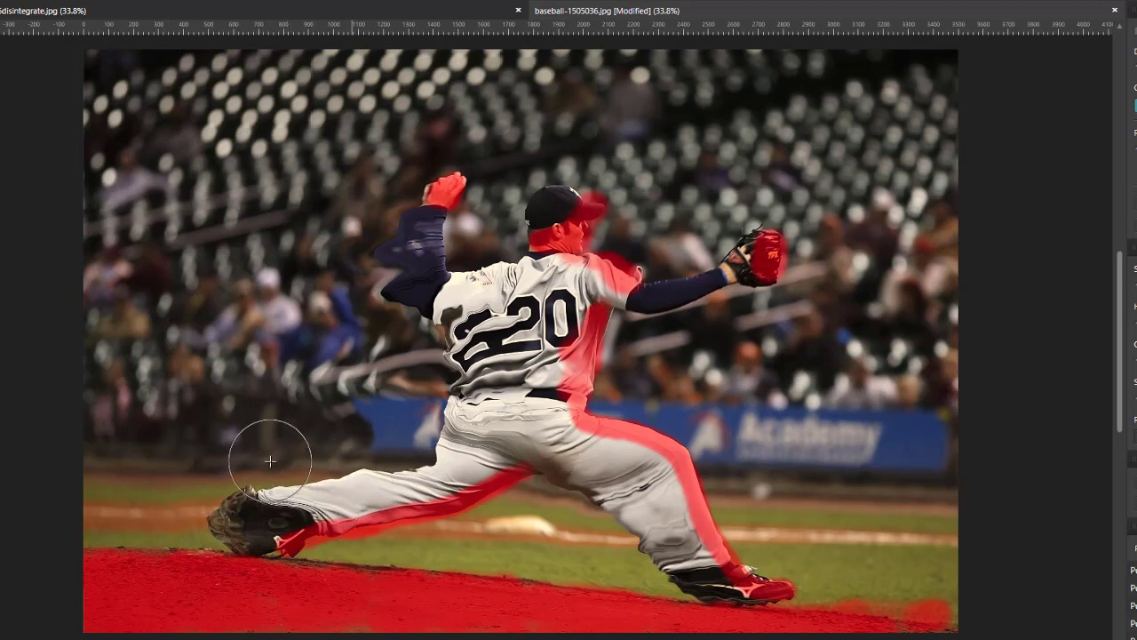
mouse_move(396, 470)
left_mouse_down()
mouse_move(297, 444)
mouse_move(389, 457)
mouse_move(334, 450)
left_mouse_up()
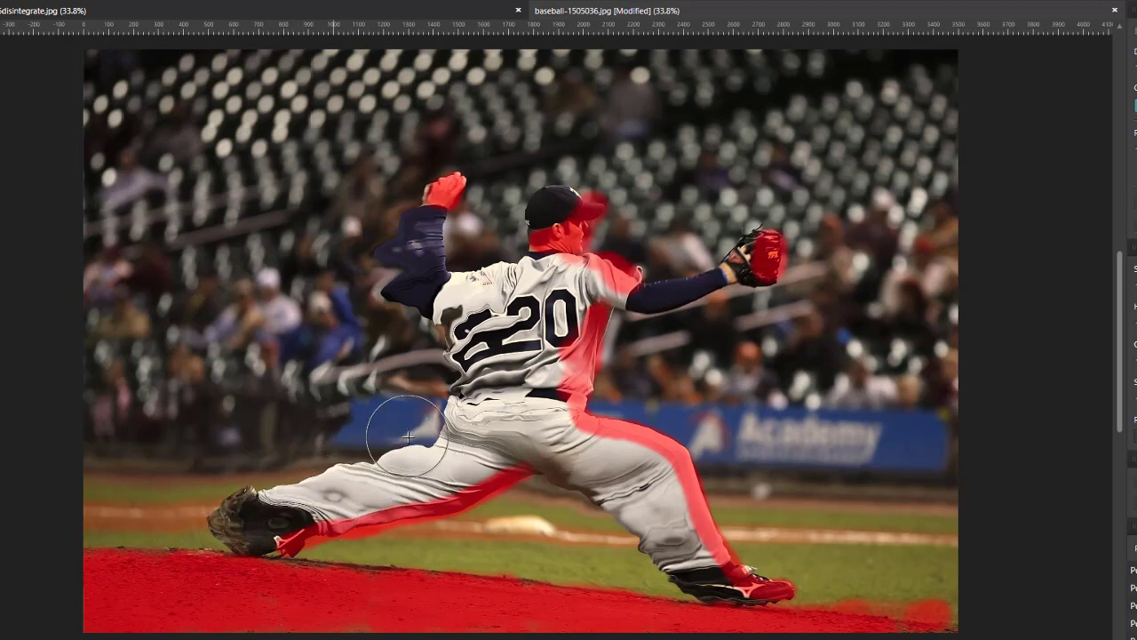
Push the seat and rear thigh of the trousers far outward behind the pitcher
mouse_move(463, 423)
left_mouse_down()
mouse_move(354, 422)
mouse_move(390, 393)
mouse_move(326, 359)
left_mouse_up()
left_click_drag(461, 428, 314, 413)
left_click_drag(397, 419, 313, 395)
mouse_move(399, 454)
left_mouse_down()
mouse_move(318, 451)
mouse_move(277, 436)
left_mouse_up()
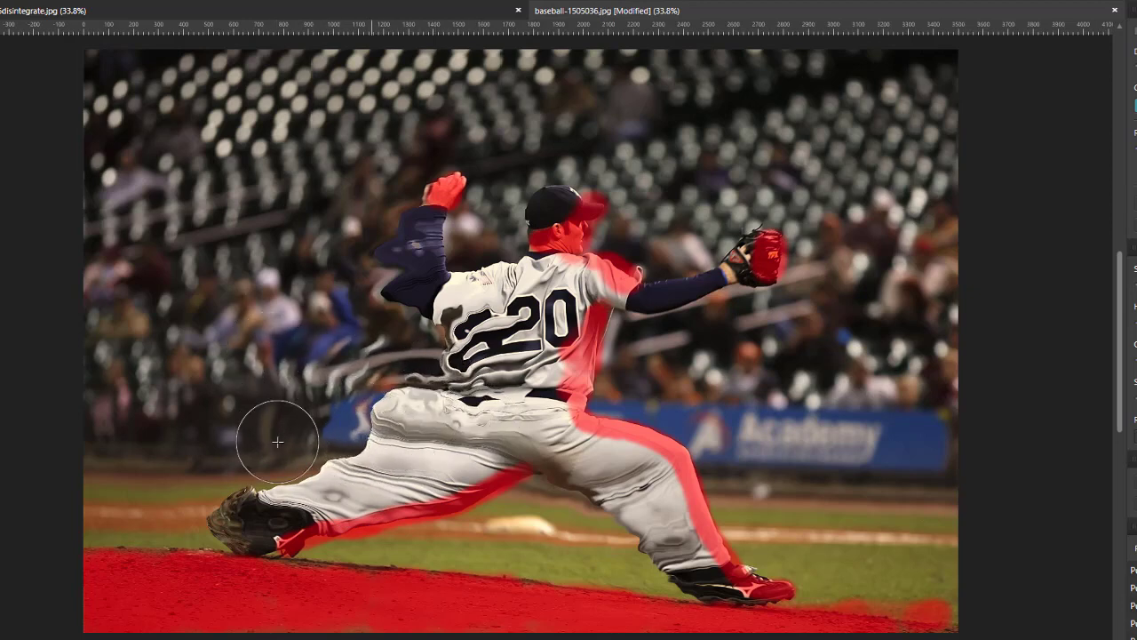
left_click_drag(356, 478, 258, 473)
left_click_drag(429, 436, 359, 427)
Stretch the jersey's back, from the waist up to the raised arm's elbow, outward behind the pitcher
left_click_drag(451, 370, 377, 341)
left_click_drag(449, 325, 366, 336)
left_click_drag(434, 360, 393, 348)
mouse_move(468, 345)
left_mouse_down()
mouse_move(370, 332)
mouse_move(455, 333)
mouse_move(366, 309)
left_mouse_up()
left_click_drag(421, 279, 356, 273)
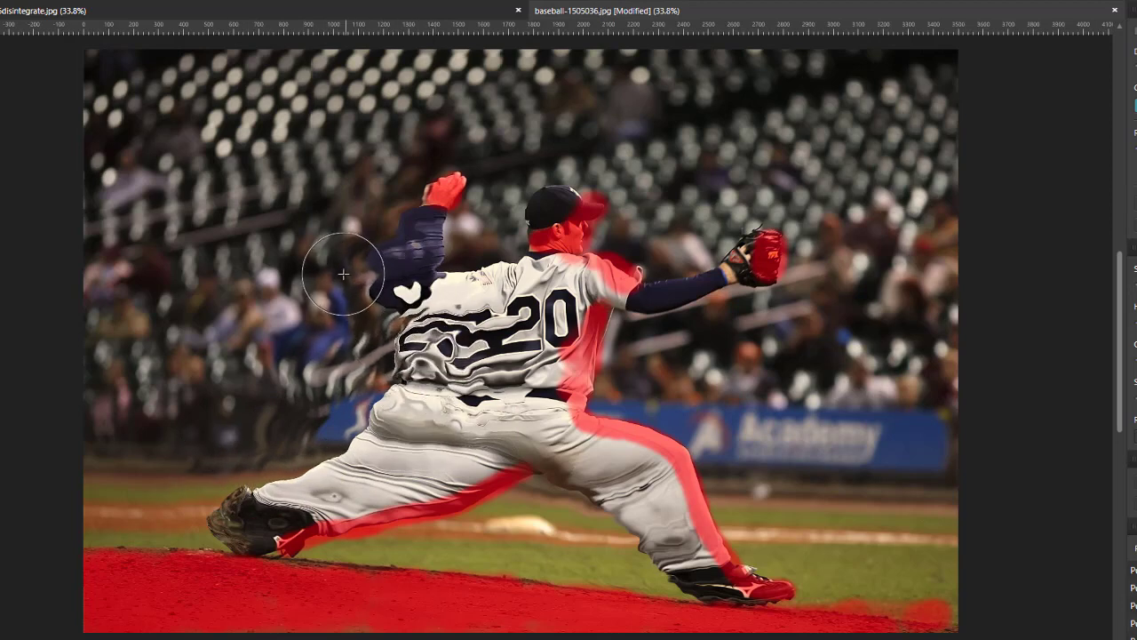
left_click_drag(436, 305, 400, 294)
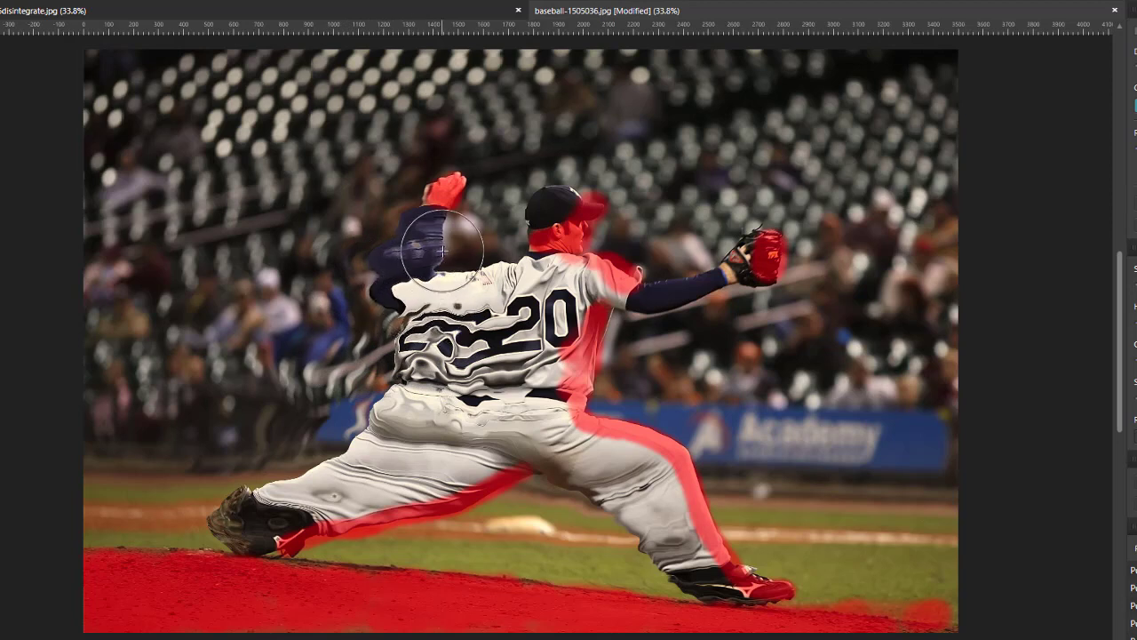
Push the back of the cap rearward and the gloved arm's sleeve and glove up and back
left_click_drag(536, 213, 461, 198)
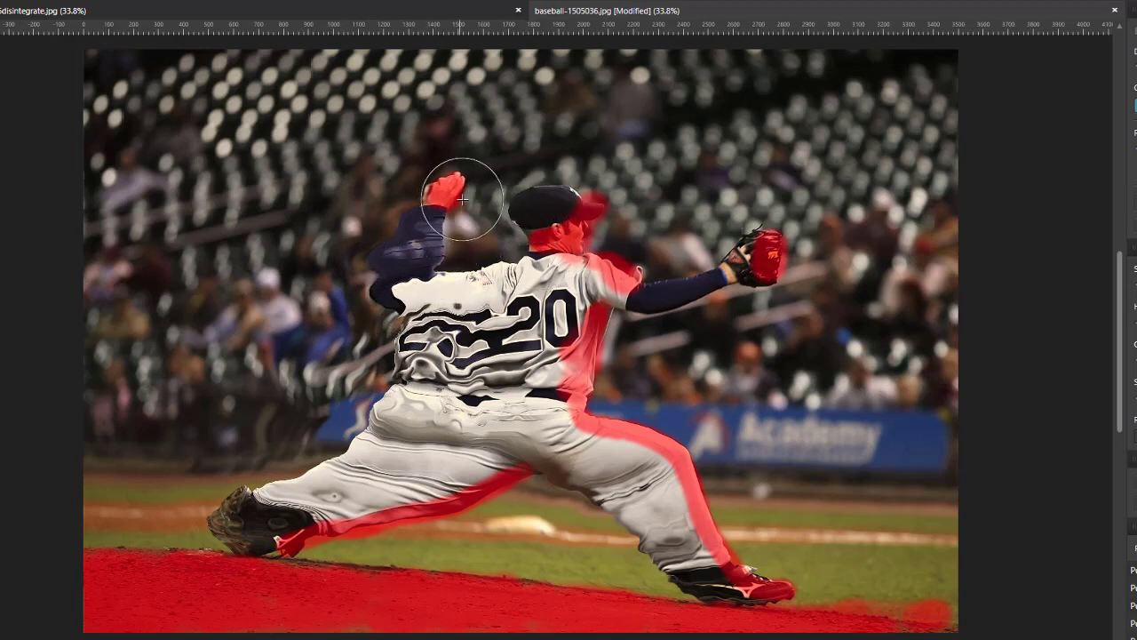
mouse_move(530, 193)
left_mouse_down()
mouse_move(509, 169)
mouse_move(542, 183)
mouse_move(456, 177)
mouse_move(527, 182)
mouse_move(492, 209)
left_mouse_up()
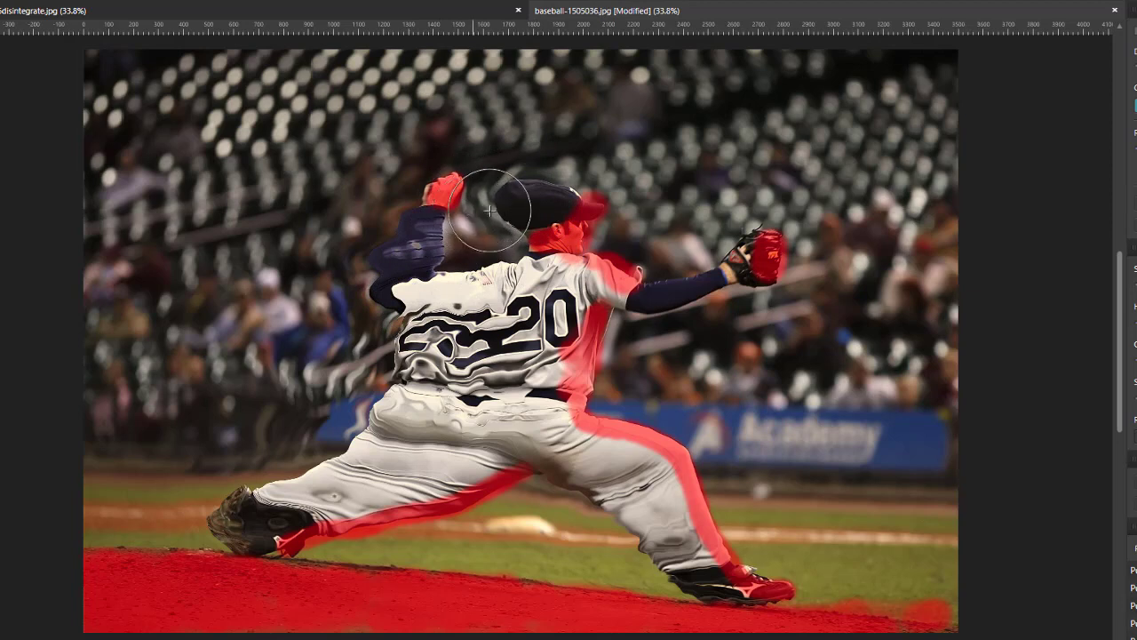
mouse_move(682, 303)
left_mouse_down()
mouse_move(649, 275)
mouse_move(672, 272)
mouse_move(601, 246)
mouse_move(658, 261)
mouse_move(677, 259)
mouse_move(647, 242)
mouse_move(683, 244)
mouse_move(697, 262)
mouse_move(635, 256)
mouse_move(672, 272)
mouse_move(686, 242)
mouse_move(620, 255)
left_mouse_up()
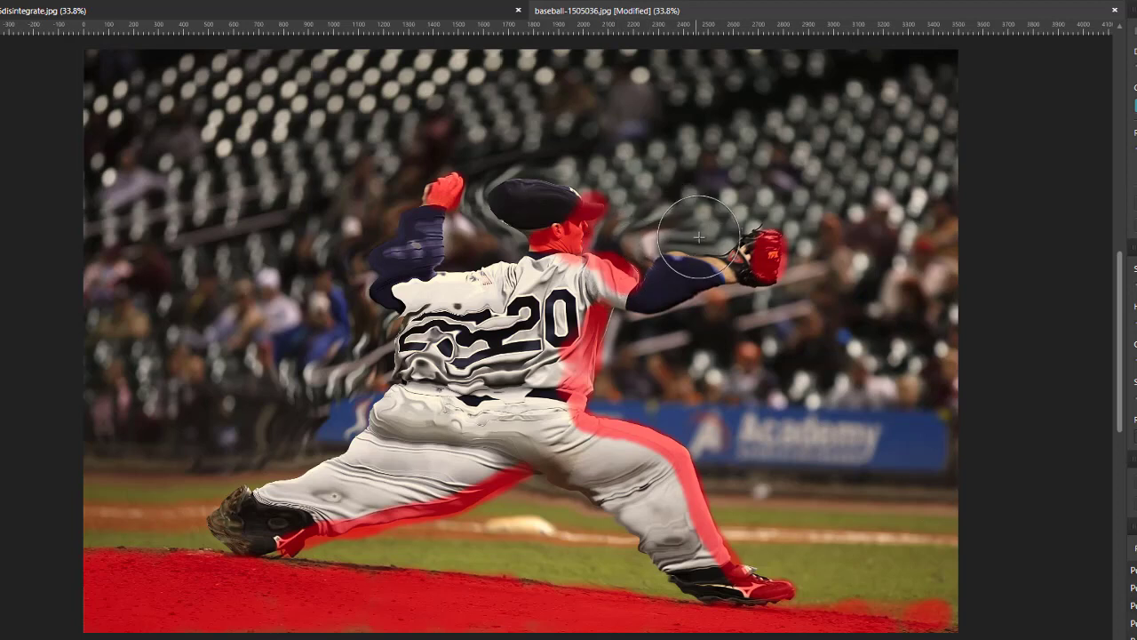
left_click_drag(734, 248, 681, 216)
Push the pitcher's back and raised sleeve further out, push the front leg with a 662.4 px brush, and apply the Liquify distortion
left_click_drag(405, 405, 280, 406)
mouse_move(429, 361)
left_mouse_down()
mouse_move(389, 348)
mouse_move(382, 360)
mouse_move(413, 382)
mouse_move(400, 355)
mouse_move(329, 317)
mouse_move(317, 381)
mouse_move(236, 453)
mouse_move(211, 500)
mouse_move(317, 364)
mouse_move(371, 231)
mouse_move(408, 220)
mouse_move(388, 223)
left_mouse_up()
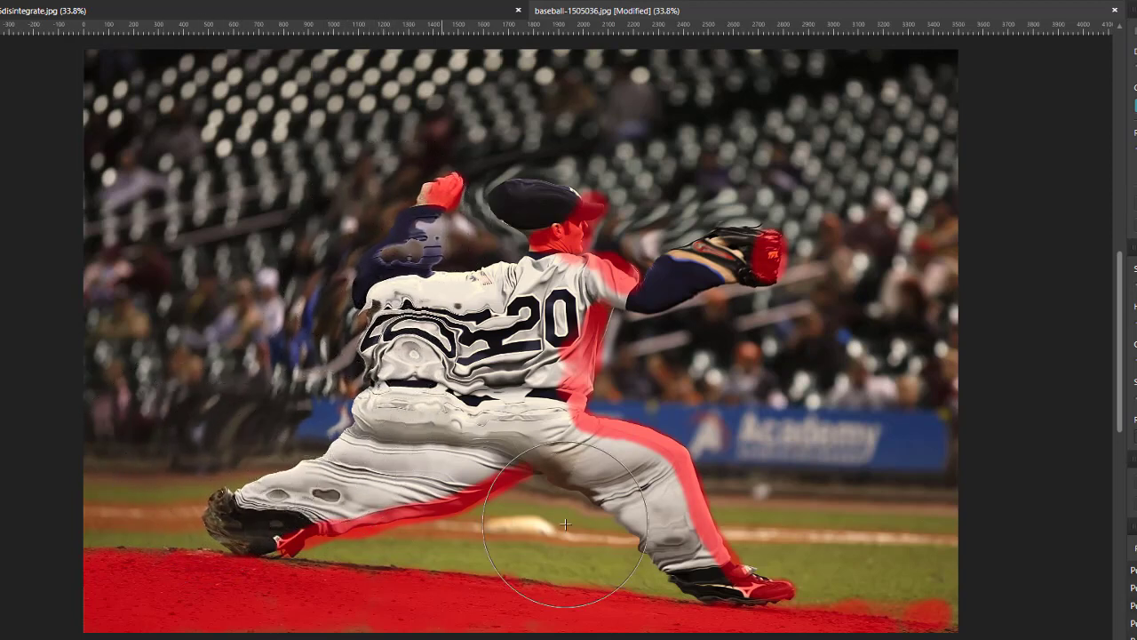
mouse_move(635, 521)
left_mouse_down()
mouse_move(594, 518)
mouse_move(604, 514)
mouse_move(592, 498)
left_mouse_up()
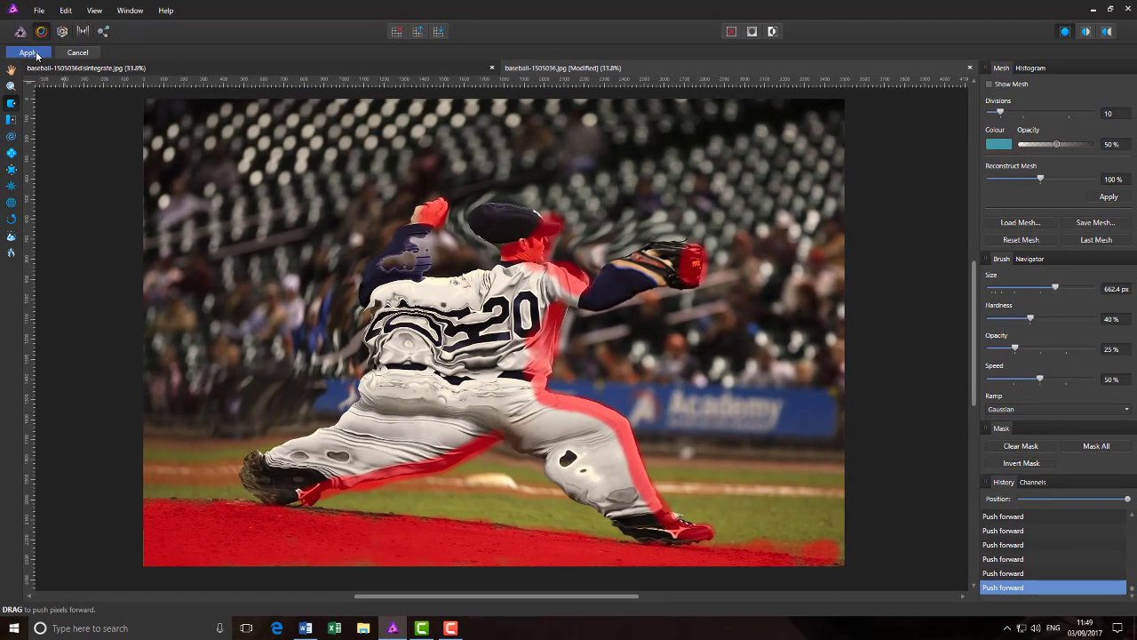
left_click(29, 53)
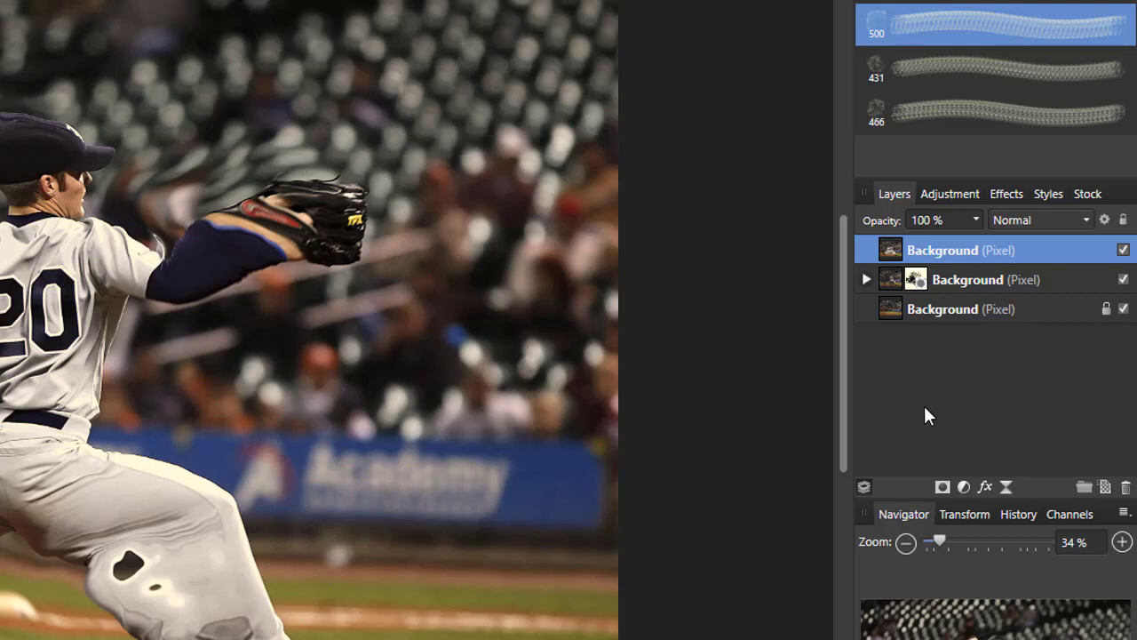
Add a mask to the liquified top layer, invert it to black and select it for painting
left_click(940, 487)
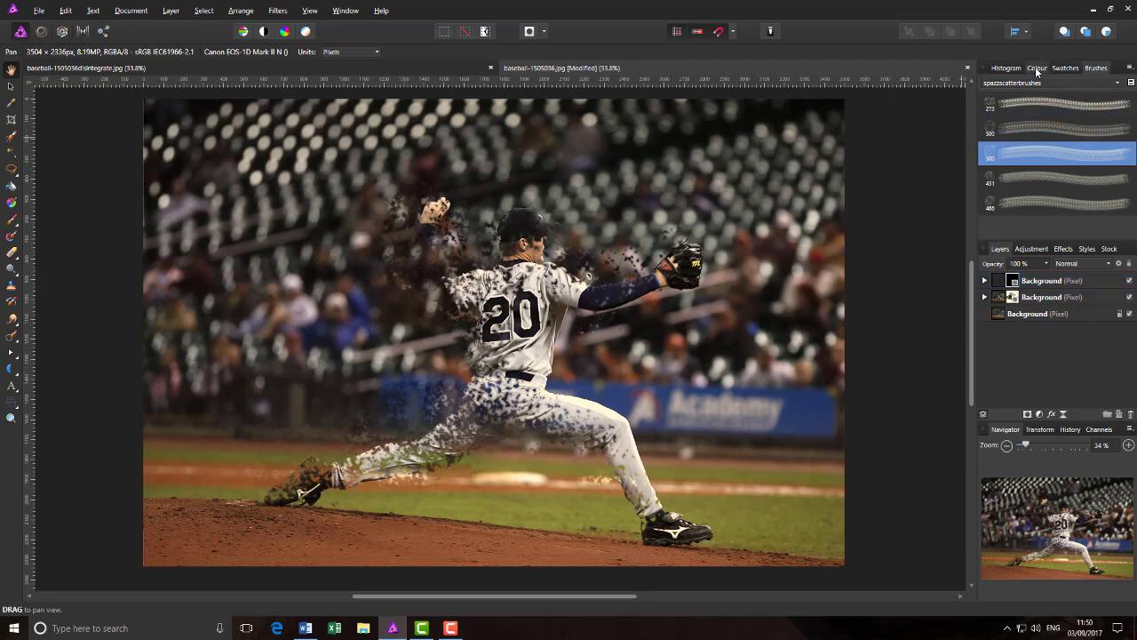
left_click(985, 281)
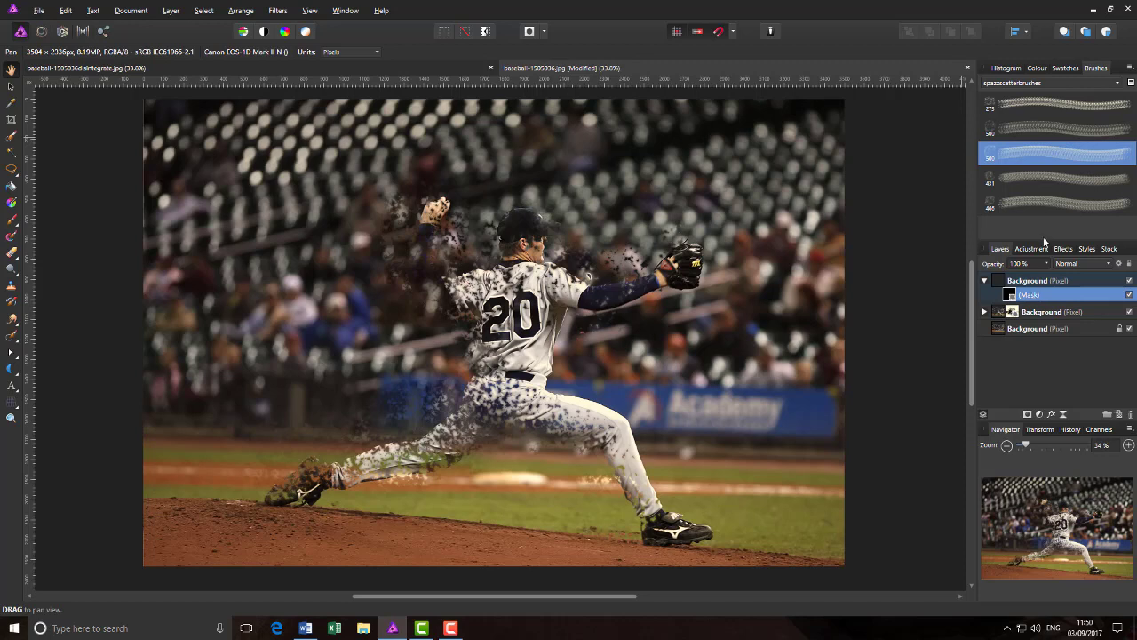
left_click(1037, 68)
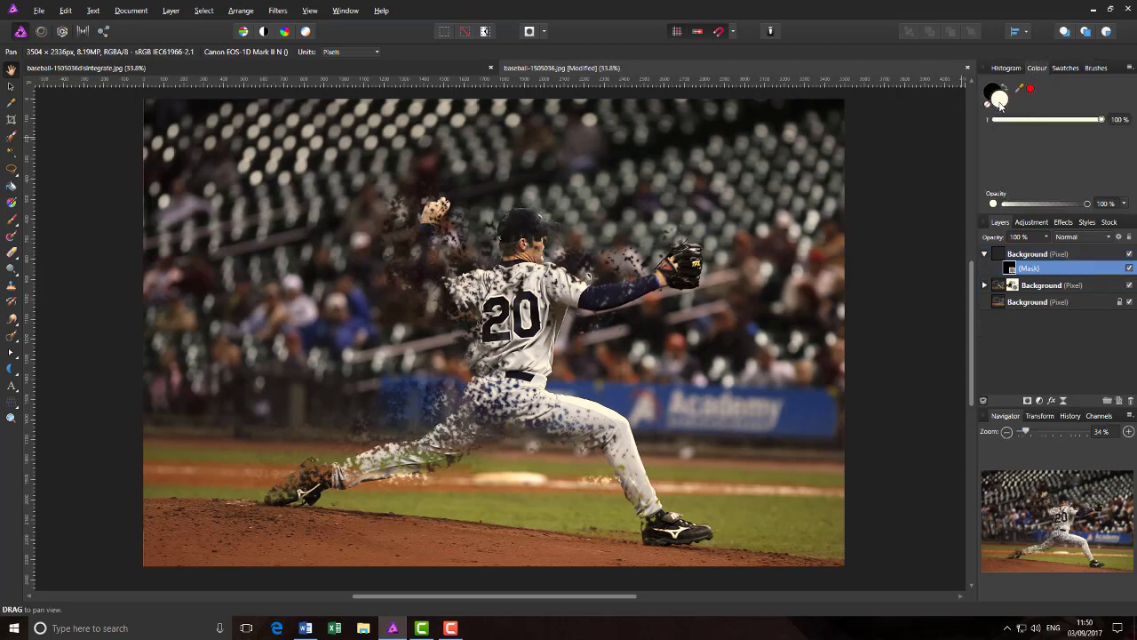
left_click(1095, 69)
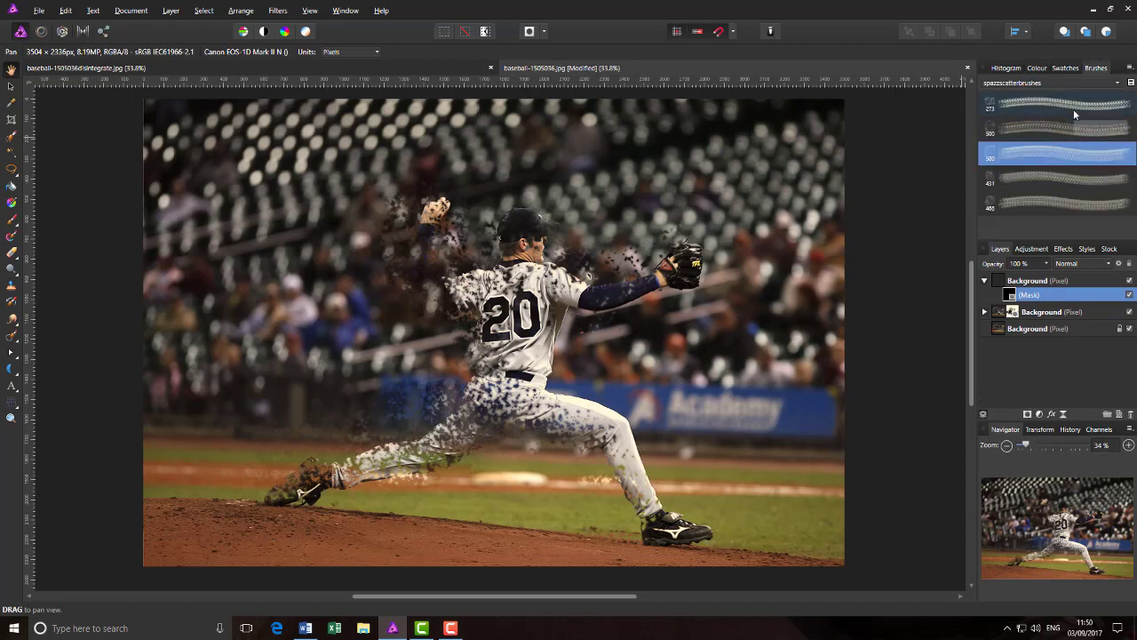
Set up the Paint Brush with the 273 px scatter brush enlarged to 726.2 px
left_click(1074, 109)
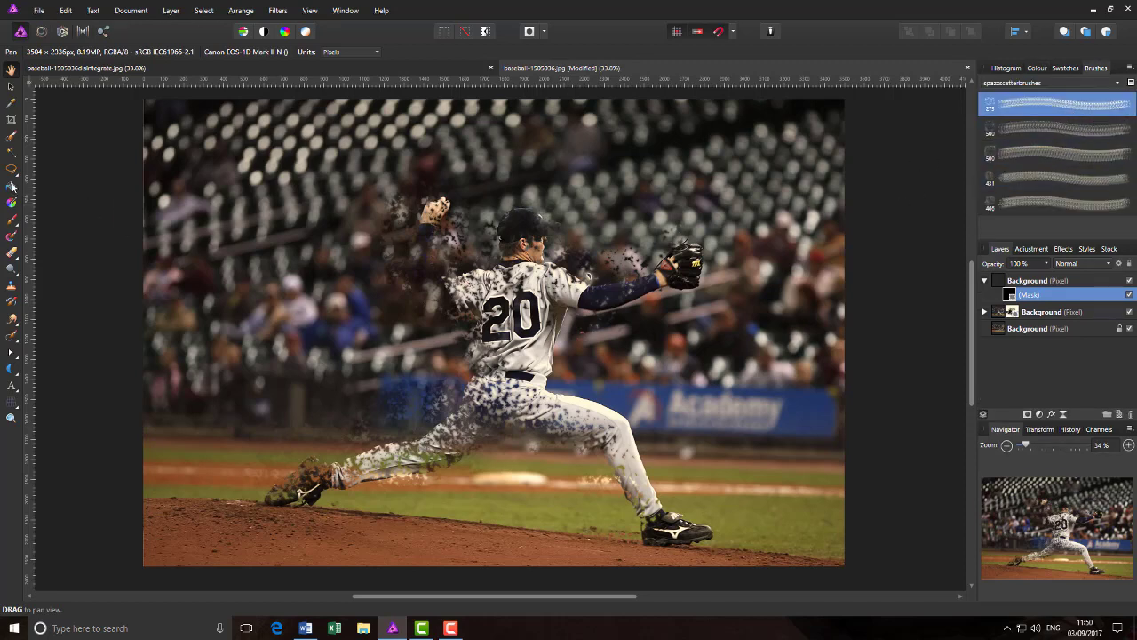
left_click(10, 220)
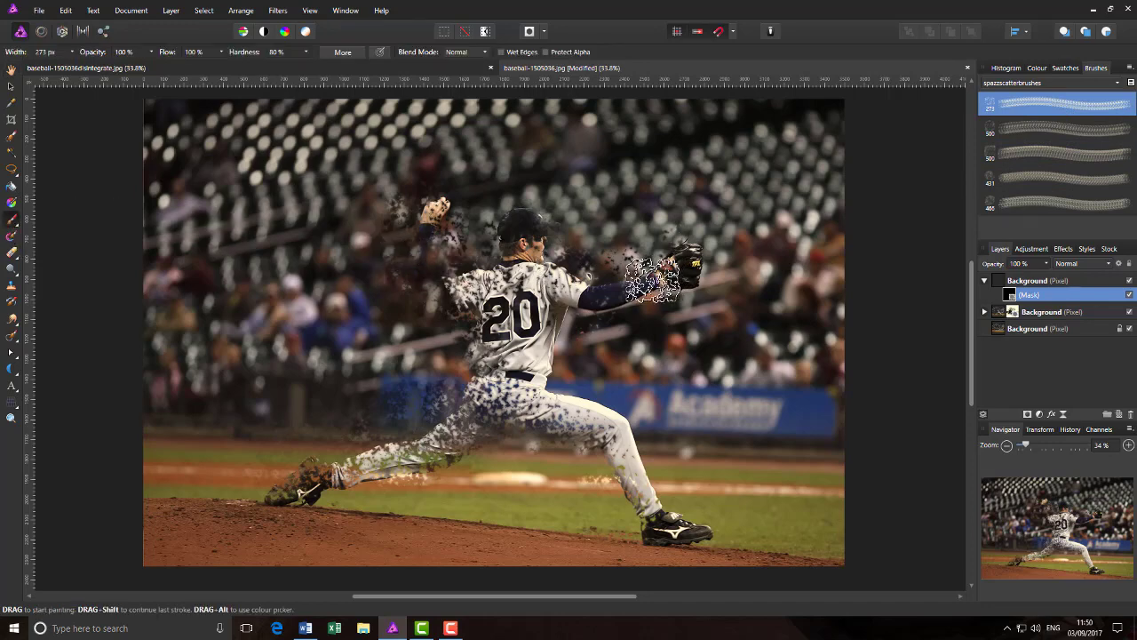
key("bracketright")
key("bracketright")
key("bracketright")
key("bracketright")
key("bracketright")
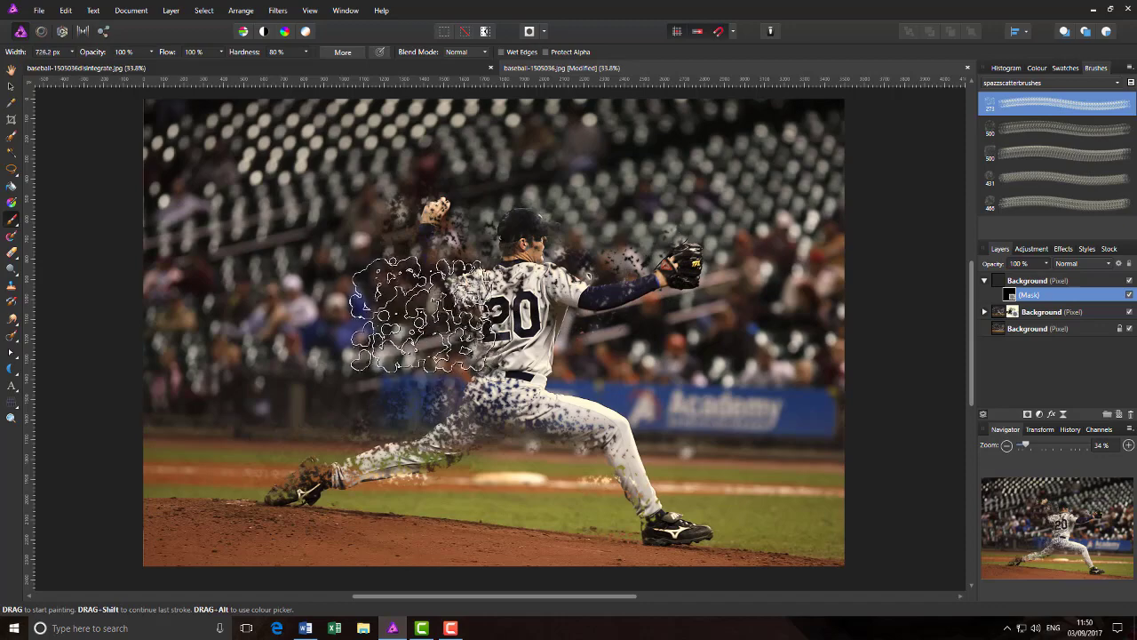
key("bracketright")
key("bracketright")
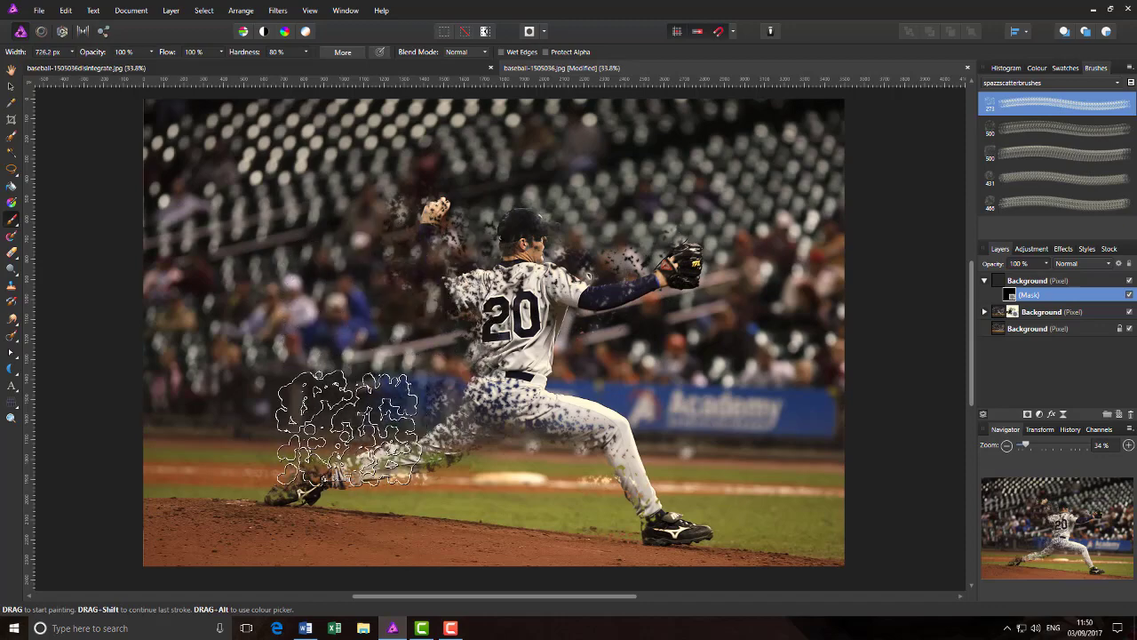
Paint white on the mask with the scatter brush to reveal fragments behind the pitcher's back, arm and rear shoe
left_click(1036, 68)
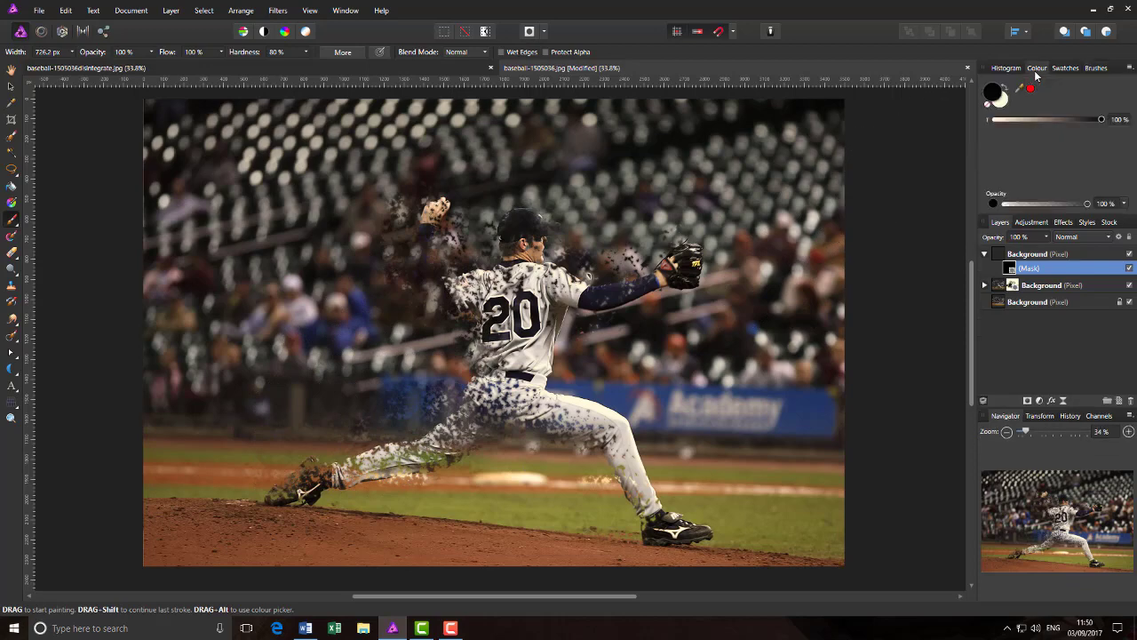
left_click(1003, 103)
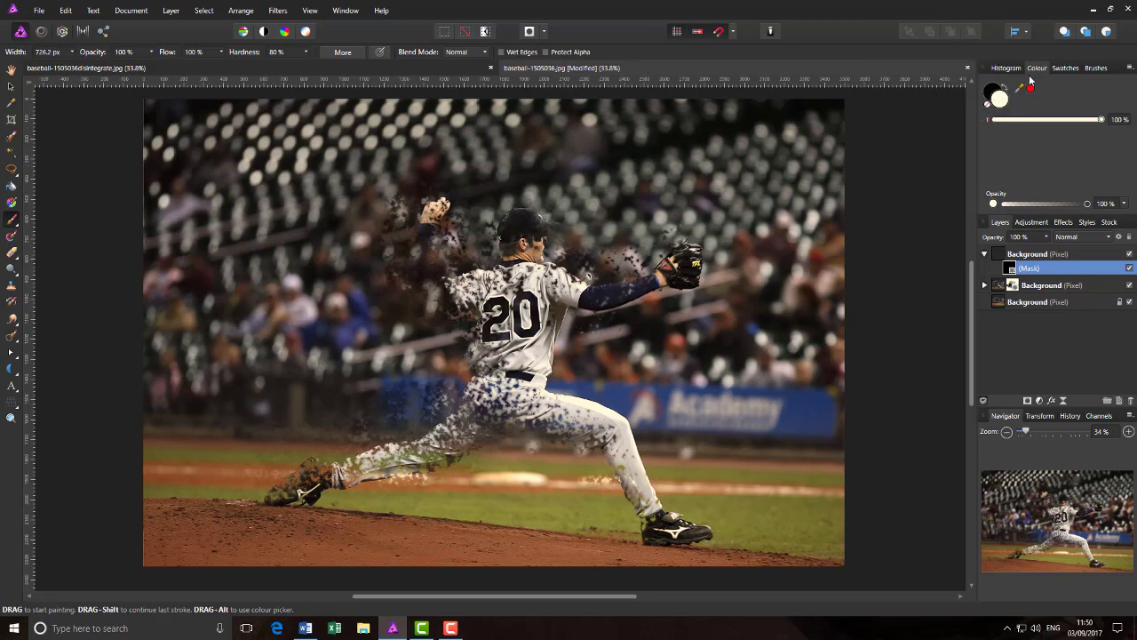
left_click(1095, 67)
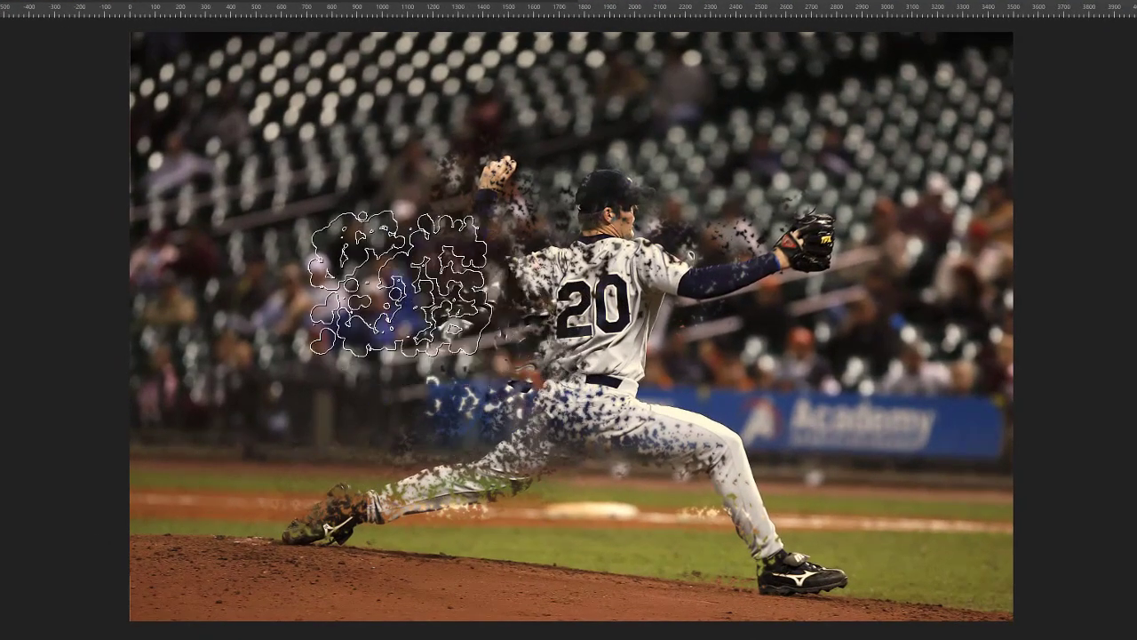
mouse_move(400, 283)
left_mouse_down()
mouse_move(329, 316)
mouse_move(358, 388)
mouse_move(325, 432)
mouse_move(212, 472)
mouse_move(252, 420)
left_mouse_up()
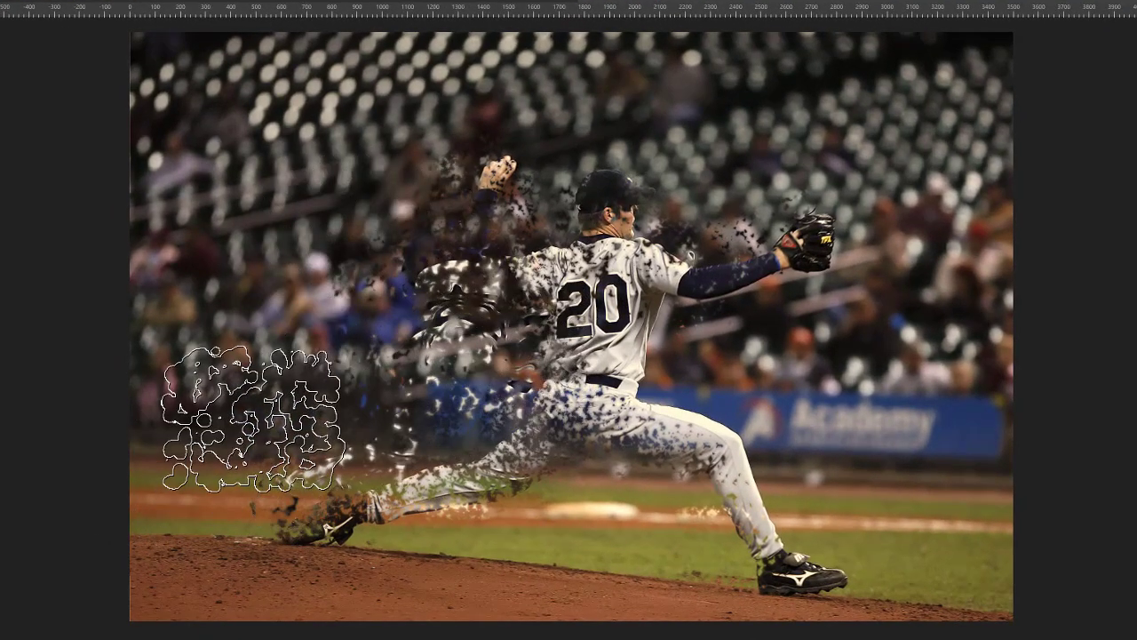
Enlarge the scatter brush and dab white on the mask over the rear leg and beneath the front thigh
key("]")
key("]")
key("]")
key("]")
key("]")
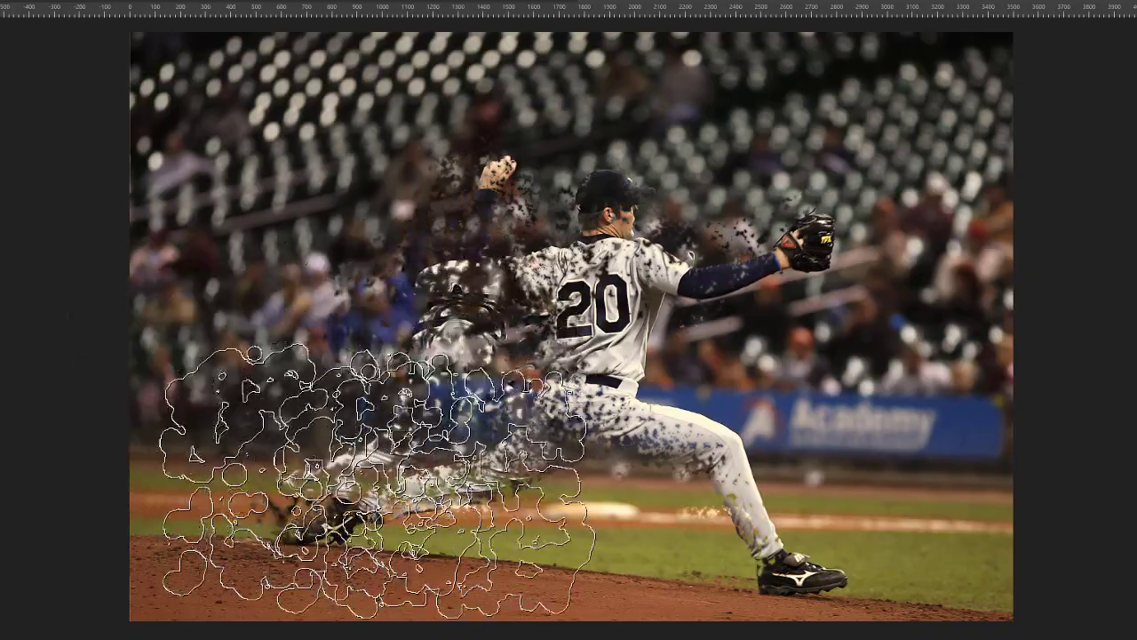
left_click(383, 482)
left_click(597, 522)
left_click(583, 524)
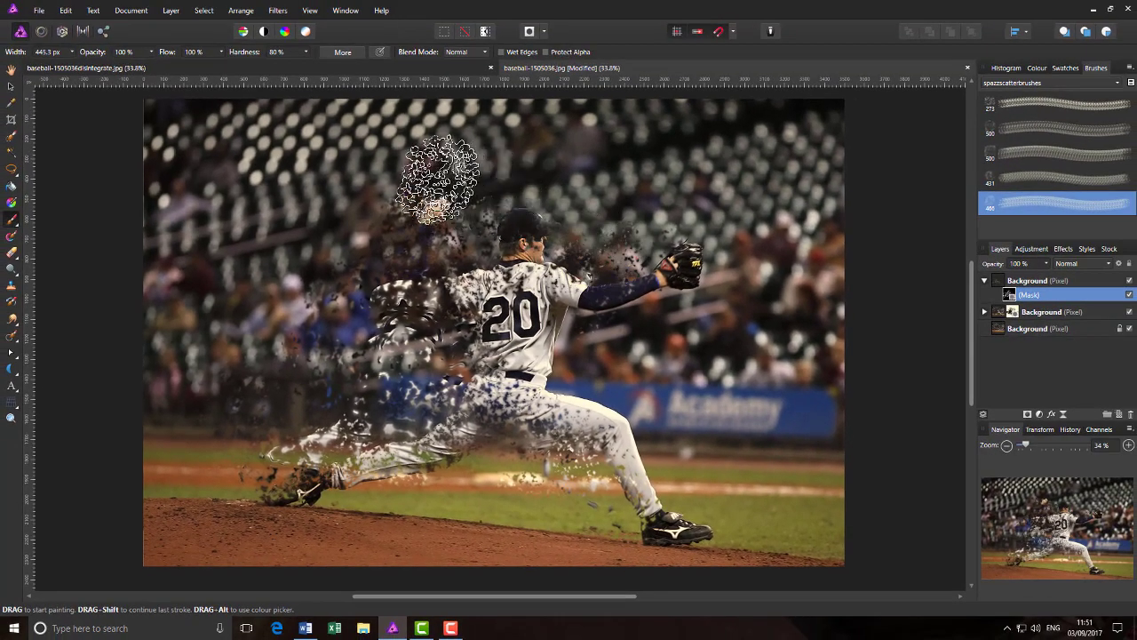
Dab white with the 466 scatter brush at 445.3 px near the raised hand, below the front thigh and behind the waist
left_click(407, 184)
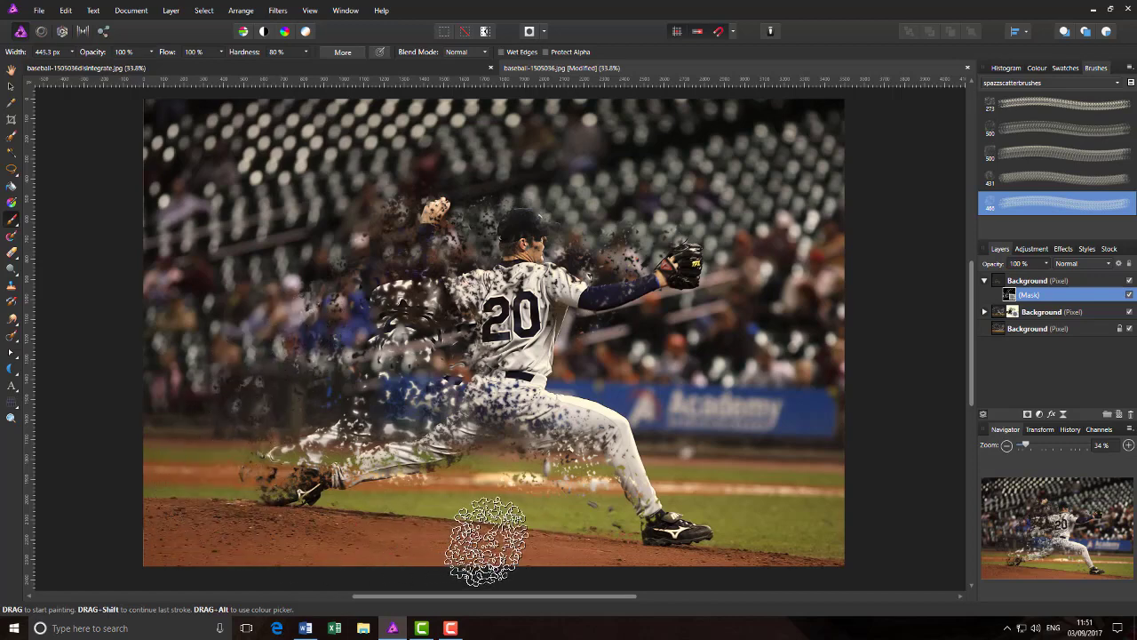
left_click(549, 470)
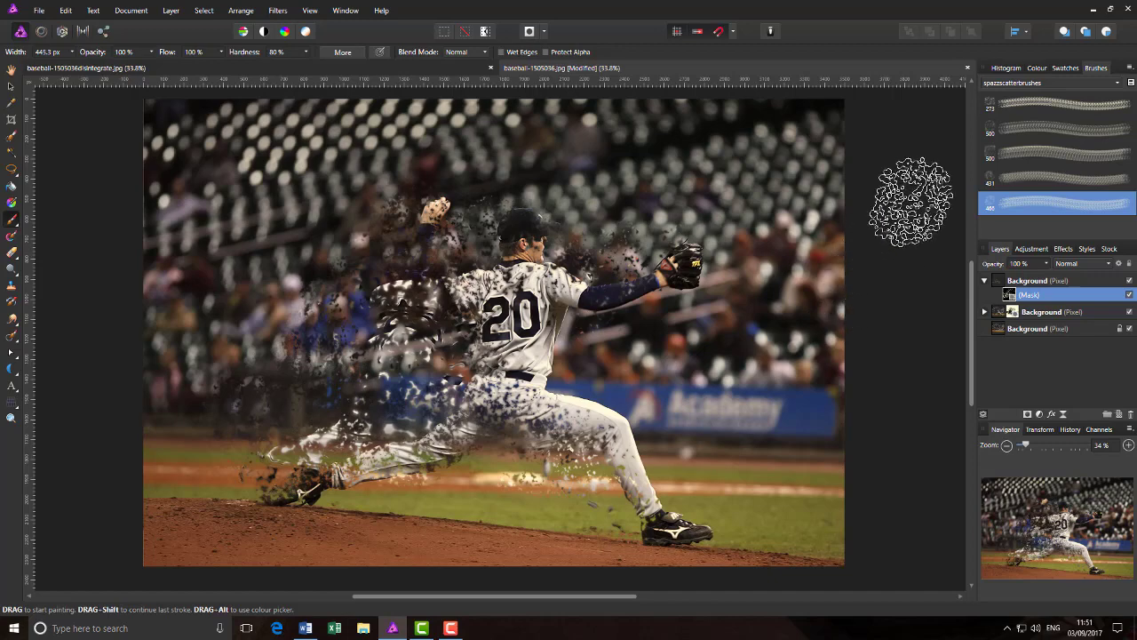
mouse_move(422, 381)
left_mouse_down()
mouse_move(386, 334)
mouse_move(445, 356)
mouse_move(409, 360)
left_mouse_up()
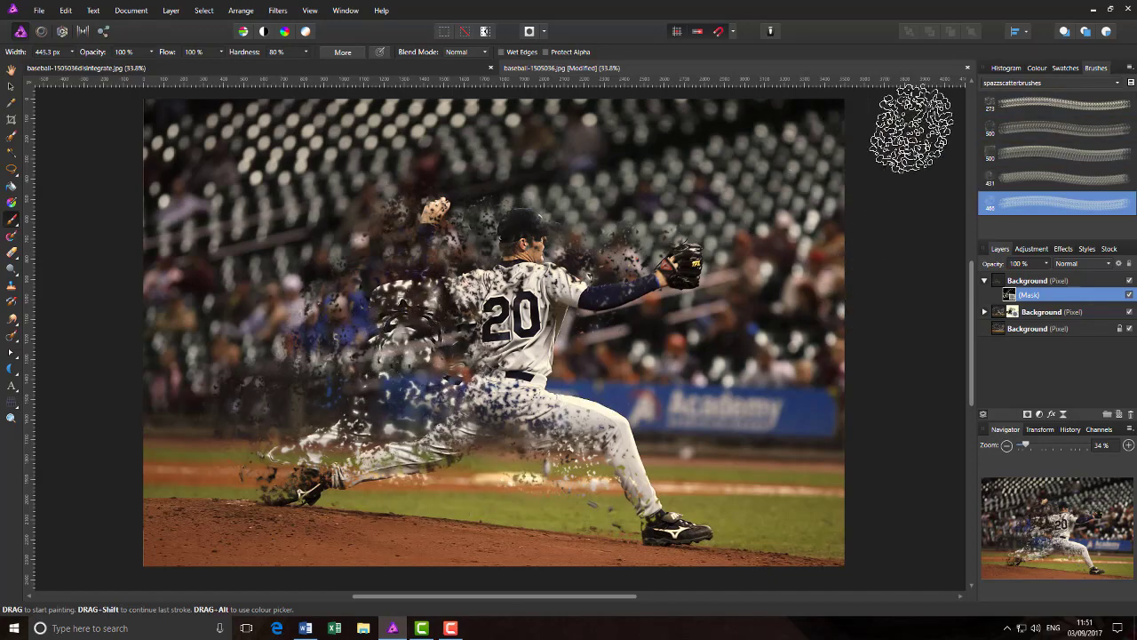
Paint black on the mask with the 445.3 px scatter brush to break up the fragments behind the pitcher's back and rear leg
left_click(1036, 69)
left_click(990, 93)
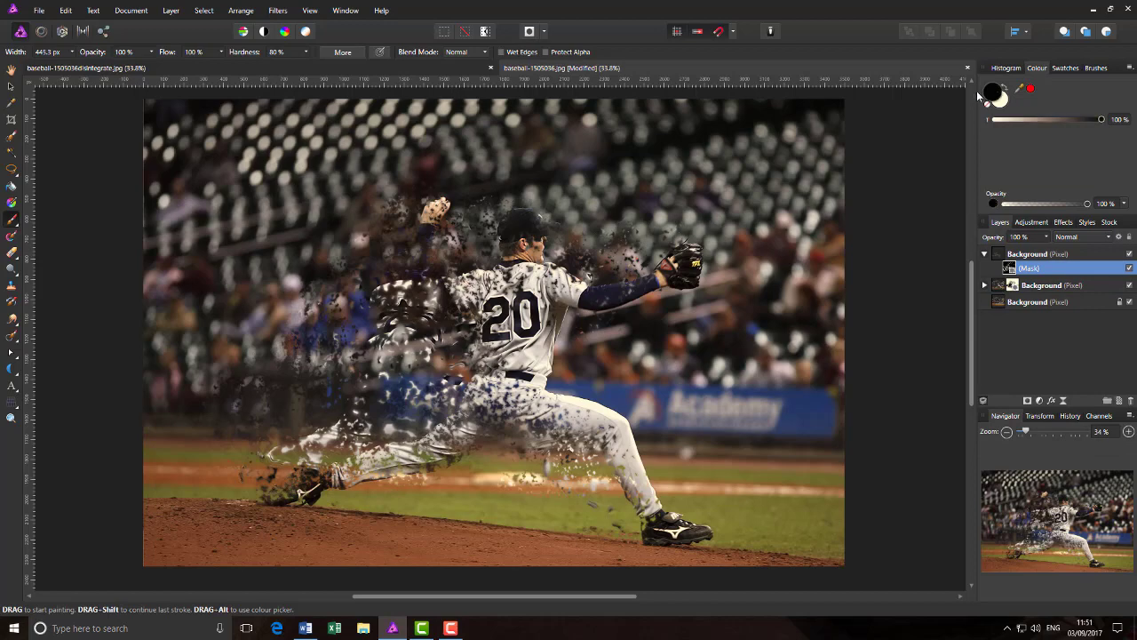
mouse_move(407, 340)
left_mouse_down()
mouse_move(362, 366)
mouse_move(384, 384)
mouse_move(426, 359)
mouse_move(395, 331)
left_mouse_up()
mouse_move(264, 405)
left_mouse_down()
mouse_move(377, 329)
mouse_move(343, 296)
mouse_move(330, 305)
mouse_move(316, 403)
mouse_move(344, 412)
mouse_move(360, 402)
mouse_move(342, 319)
mouse_move(355, 296)
mouse_move(384, 295)
mouse_move(215, 277)
mouse_move(360, 351)
mouse_move(354, 391)
mouse_move(307, 432)
mouse_move(245, 452)
mouse_move(311, 454)
mouse_move(253, 453)
mouse_move(196, 428)
mouse_move(179, 415)
mouse_move(279, 439)
mouse_move(399, 377)
mouse_move(407, 389)
mouse_move(298, 433)
mouse_move(254, 433)
mouse_move(197, 388)
left_mouse_up()
left_click(323, 292)
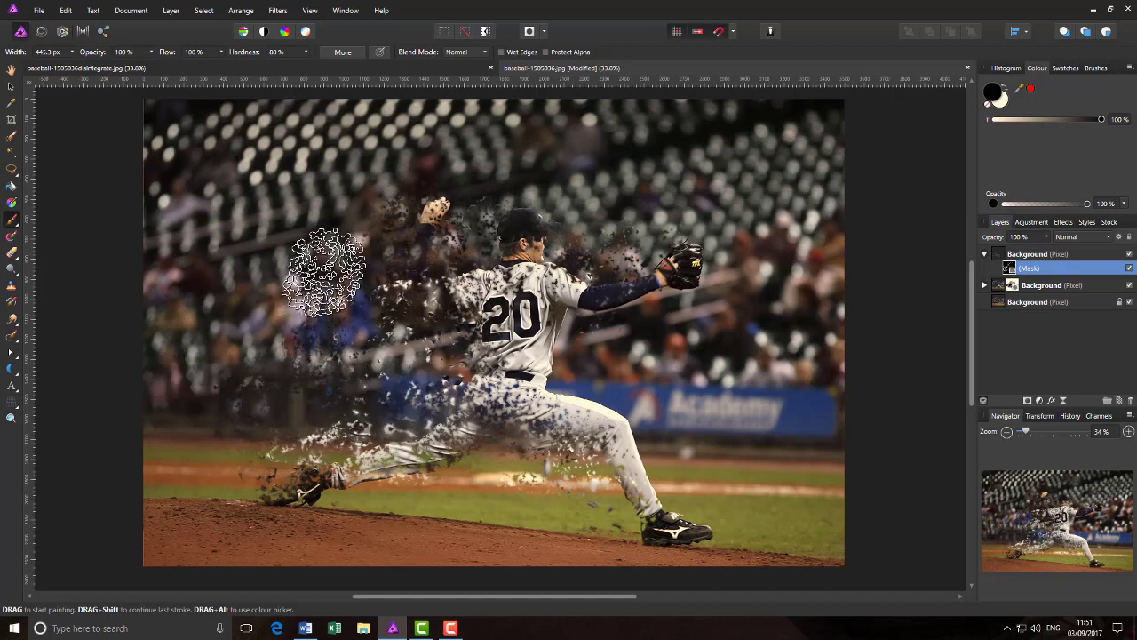
Switch back to white and paint more fragments onto the mask behind the pitcher's back and around the rear leg
left_click(1001, 99)
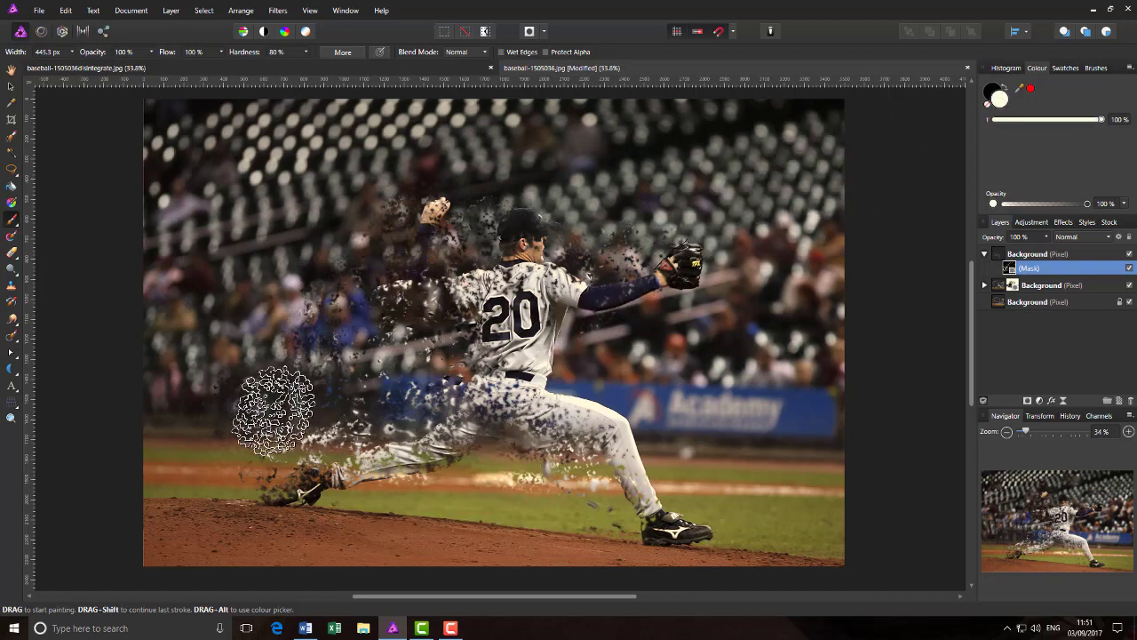
mouse_move(306, 271)
left_mouse_down()
mouse_move(335, 272)
mouse_move(341, 302)
mouse_move(325, 342)
mouse_move(275, 325)
mouse_move(279, 249)
mouse_move(320, 197)
mouse_move(348, 296)
mouse_move(355, 419)
mouse_move(308, 435)
mouse_move(386, 407)
left_mouse_up()
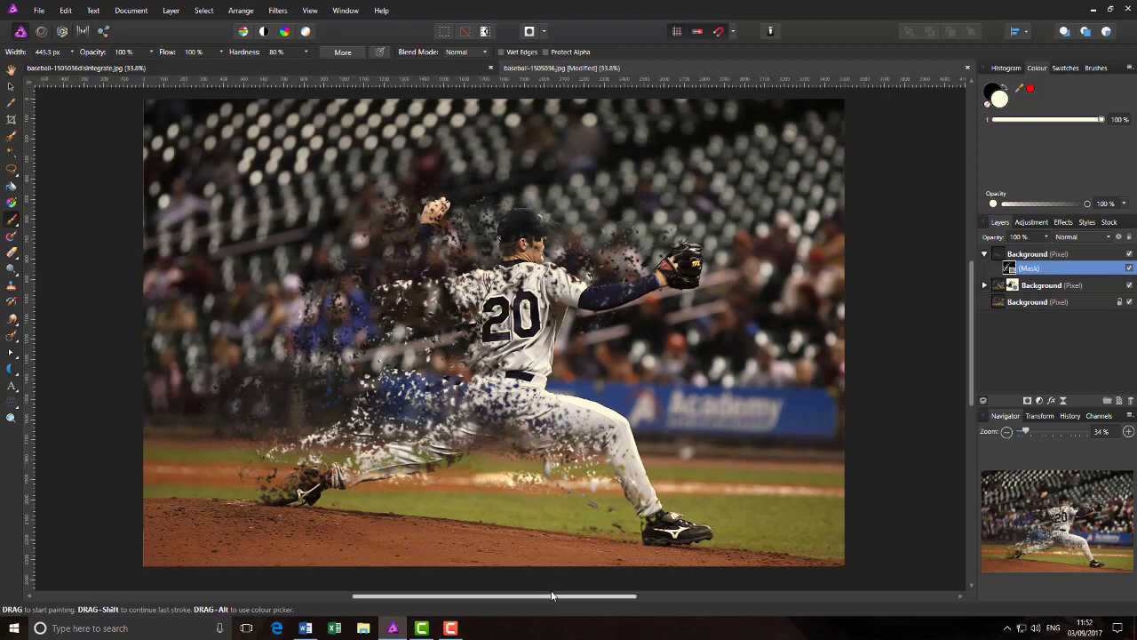
mouse_move(445, 425)
left_mouse_down()
mouse_move(400, 404)
mouse_move(464, 374)
mouse_move(535, 363)
mouse_move(606, 462)
mouse_move(640, 413)
mouse_move(603, 318)
mouse_move(604, 244)
mouse_move(549, 212)
mouse_move(419, 216)
mouse_move(329, 344)
mouse_move(422, 428)
mouse_move(498, 530)
left_mouse_up()
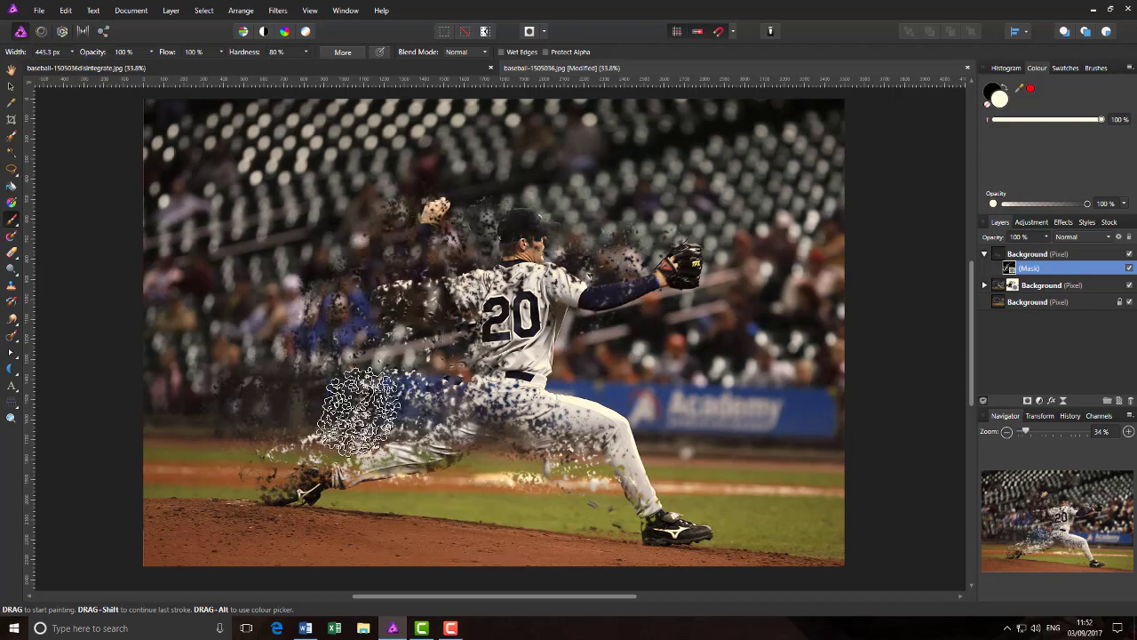